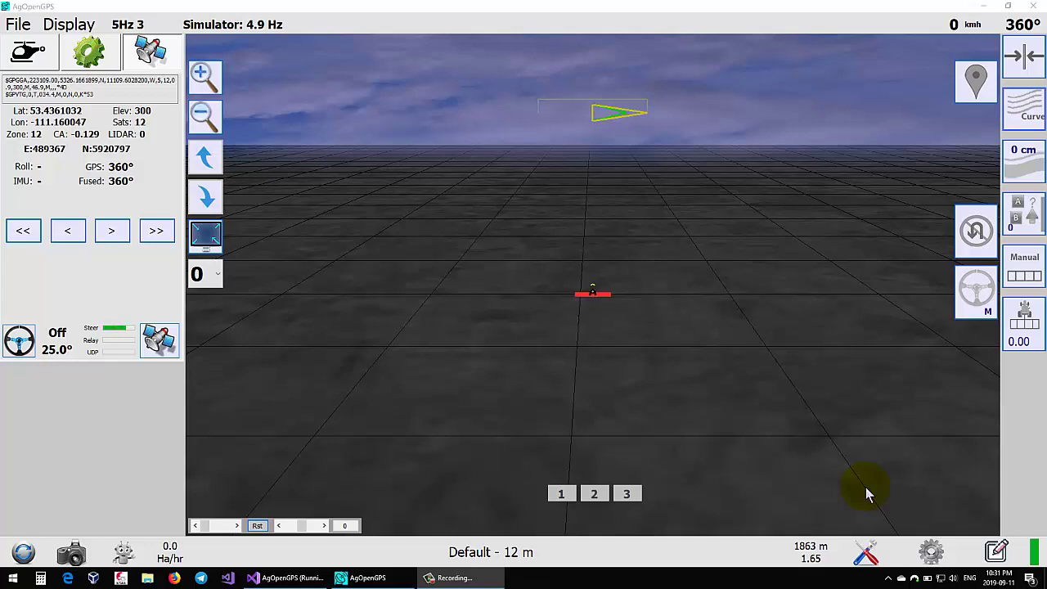
- In the port settings, keep the NMEA rate at 5 Hz with the fix from GGA
click(938, 563)
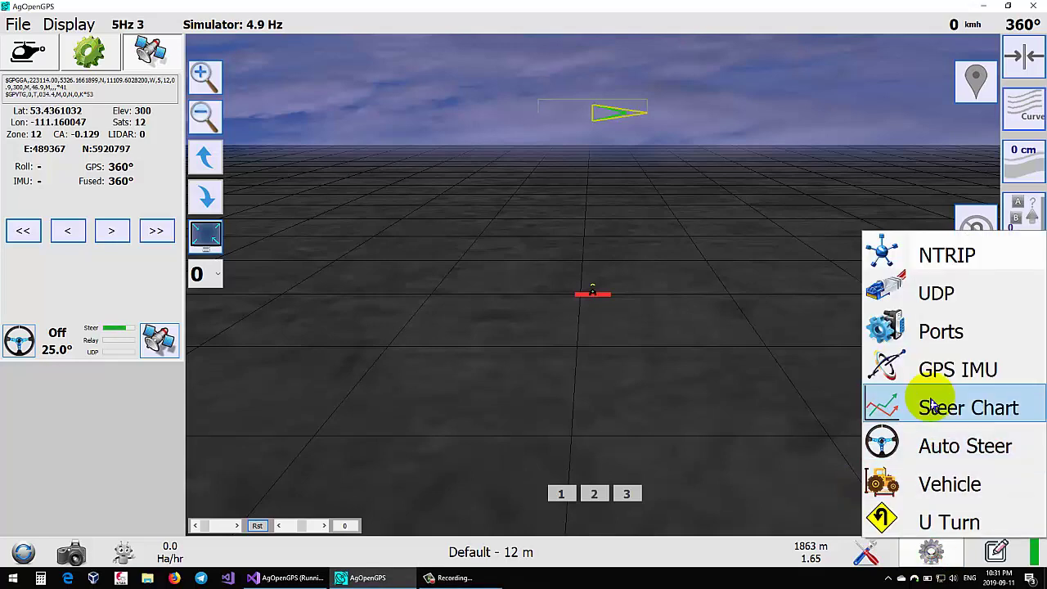
click(931, 337)
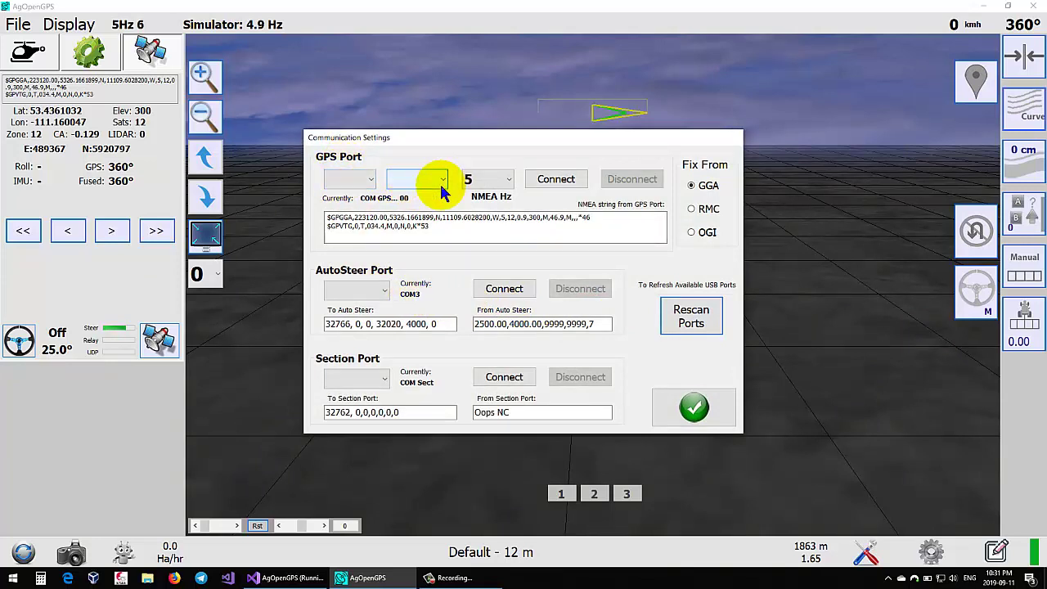
click(491, 182)
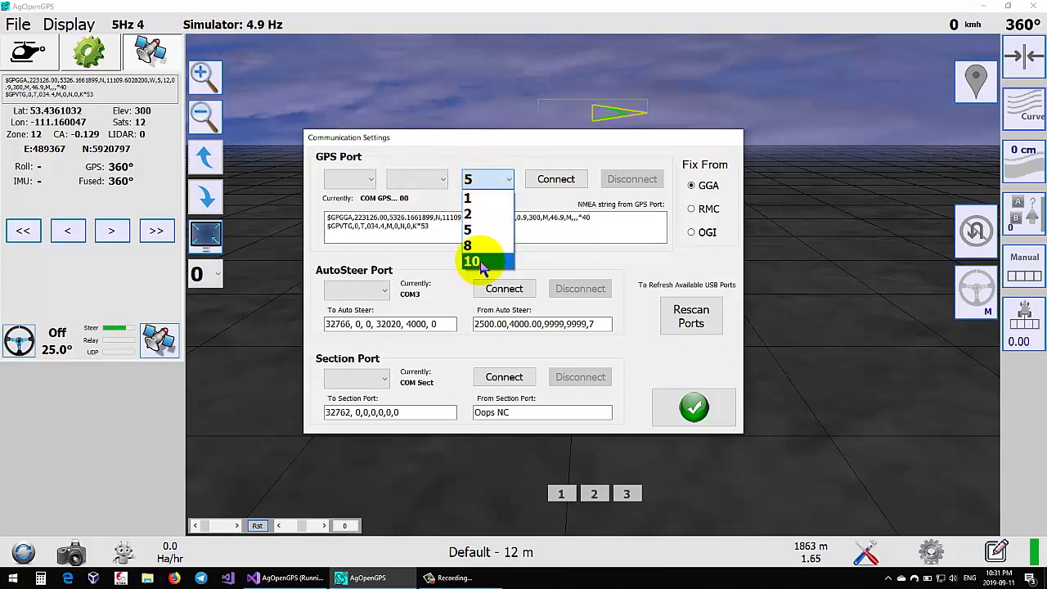
click(480, 170)
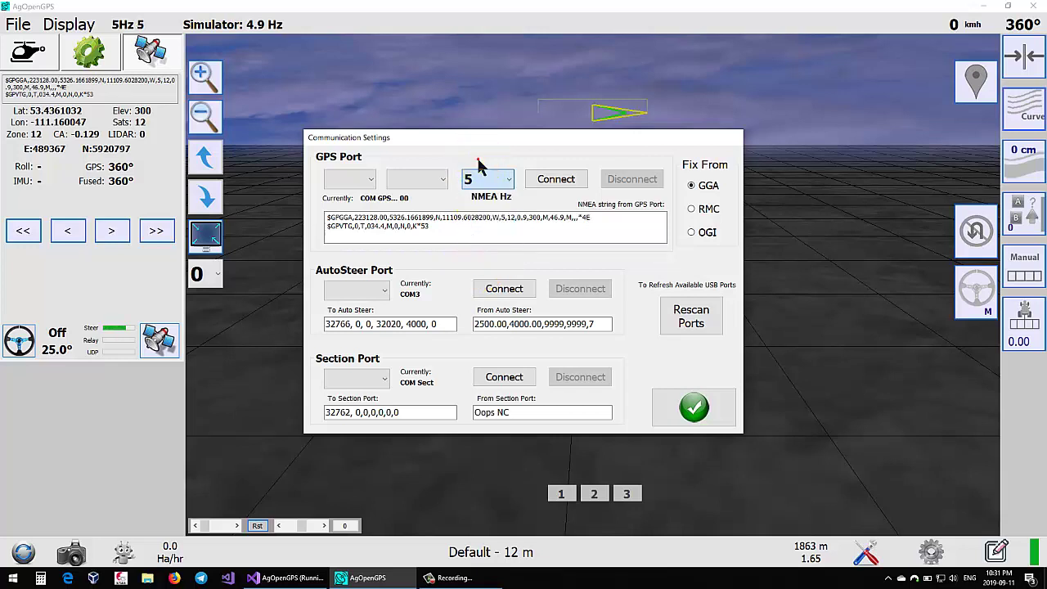
click(569, 184)
click(709, 187)
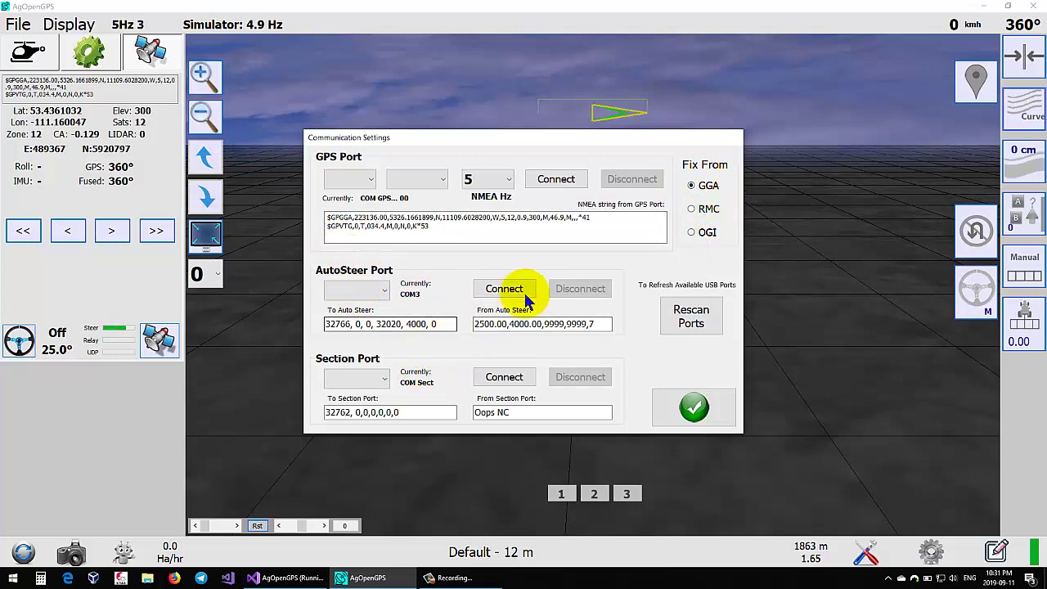
- Rescan ports, connect the AutoSteer port on COM3, and accept the settings
click(691, 324)
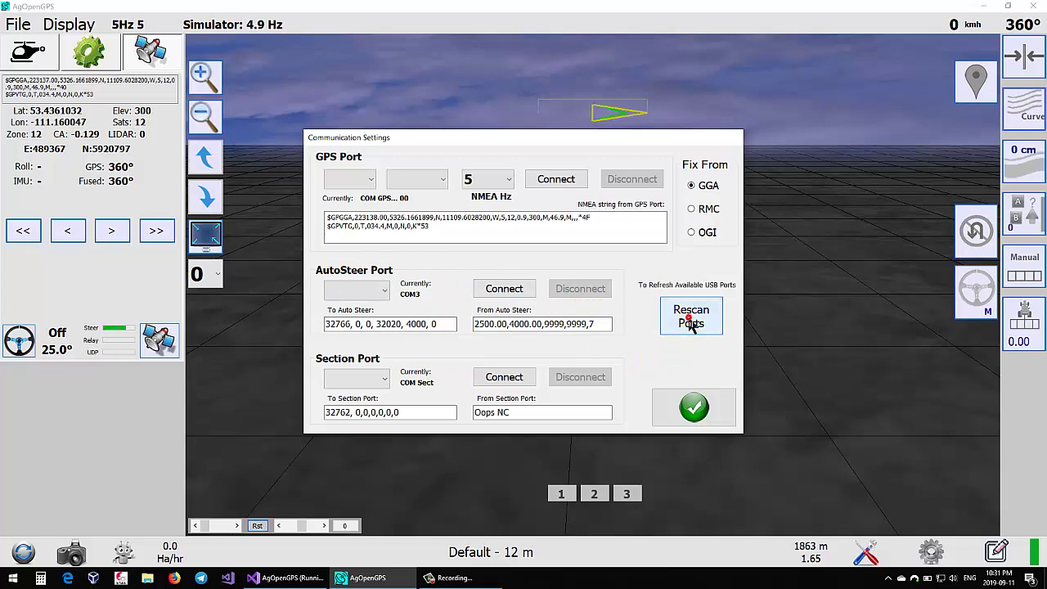
click(387, 293)
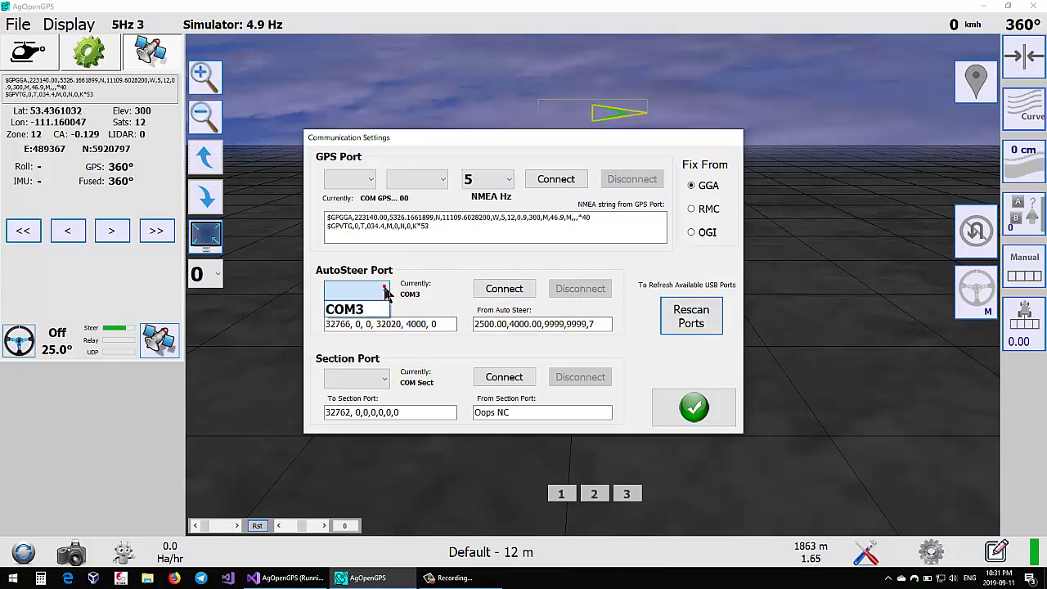
click(371, 309)
click(378, 292)
click(372, 309)
click(507, 288)
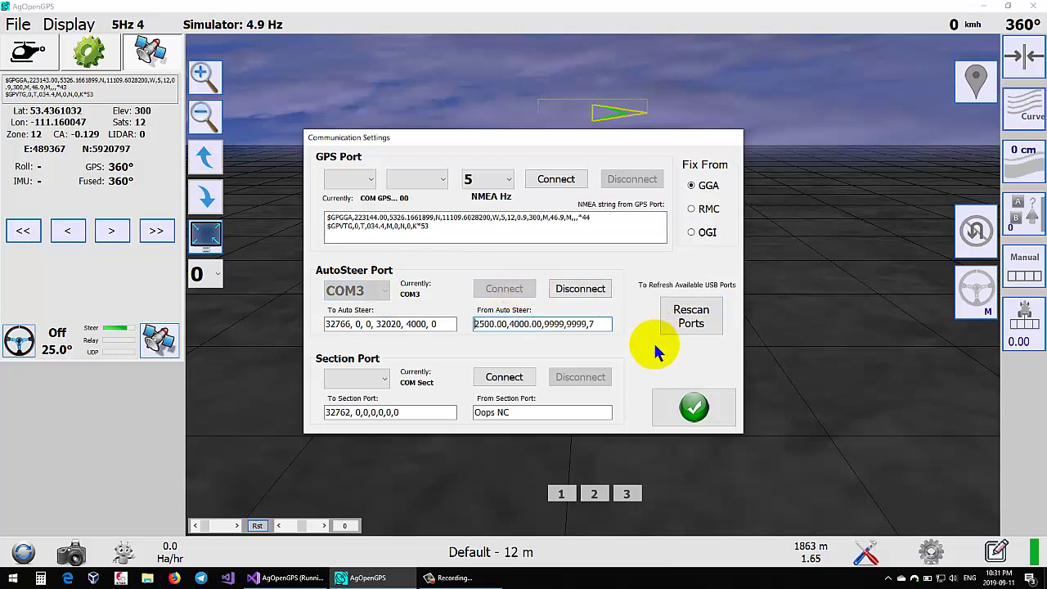
click(693, 406)
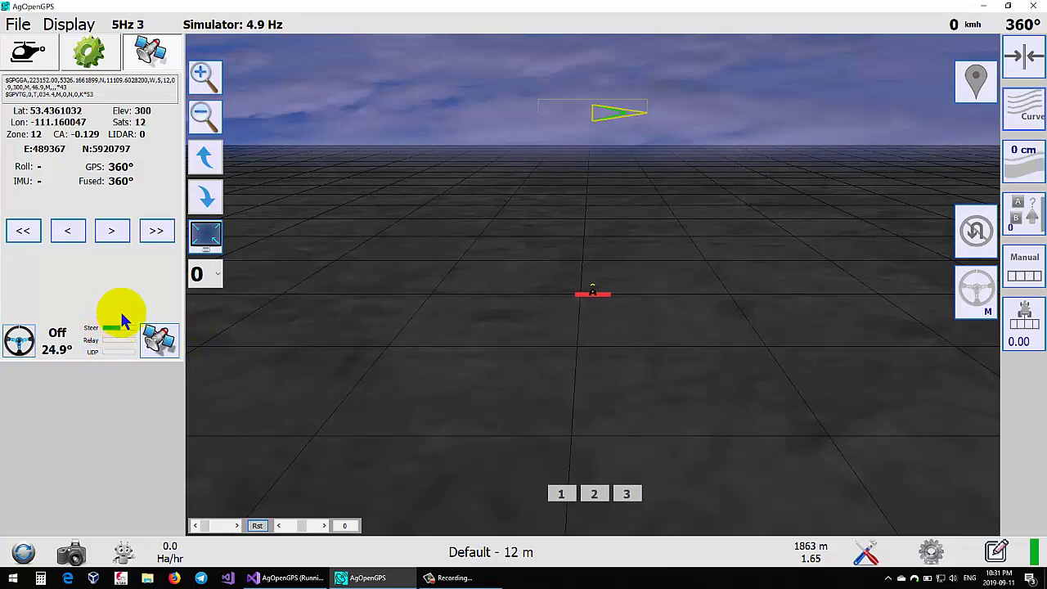
click(157, 339)
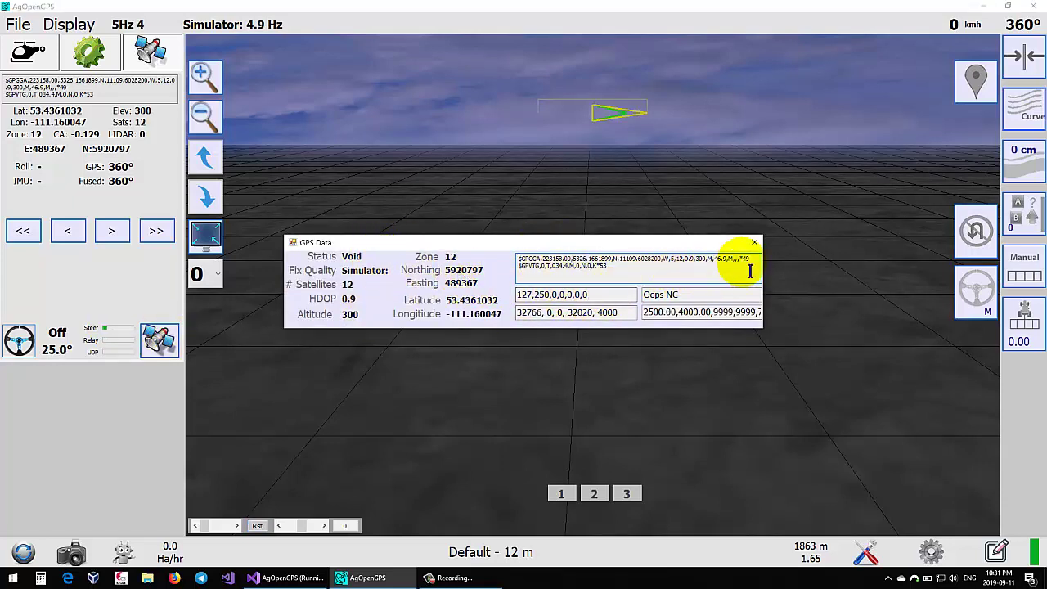
click(755, 242)
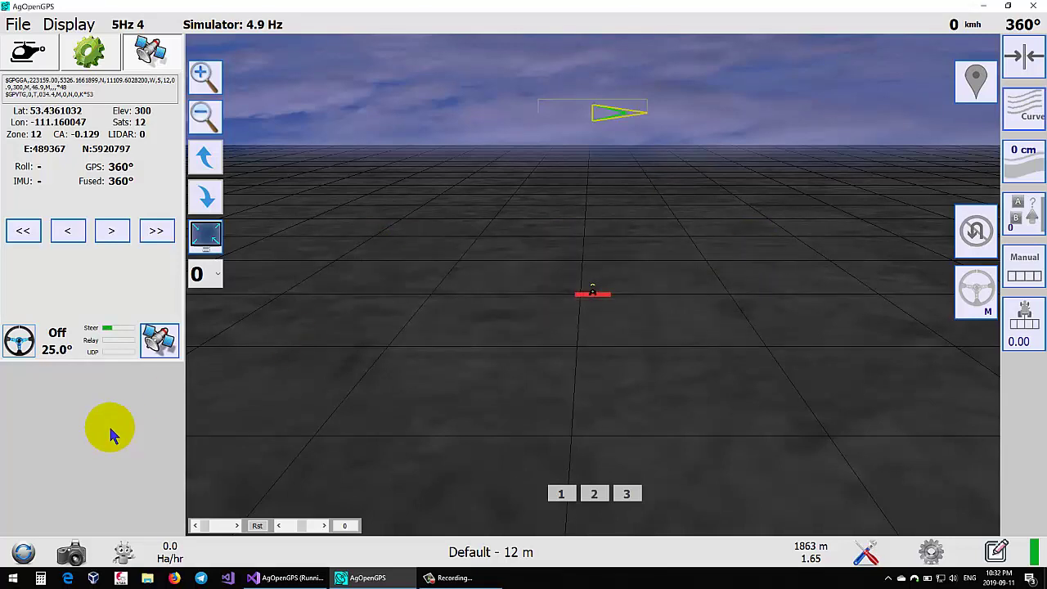
click(20, 342)
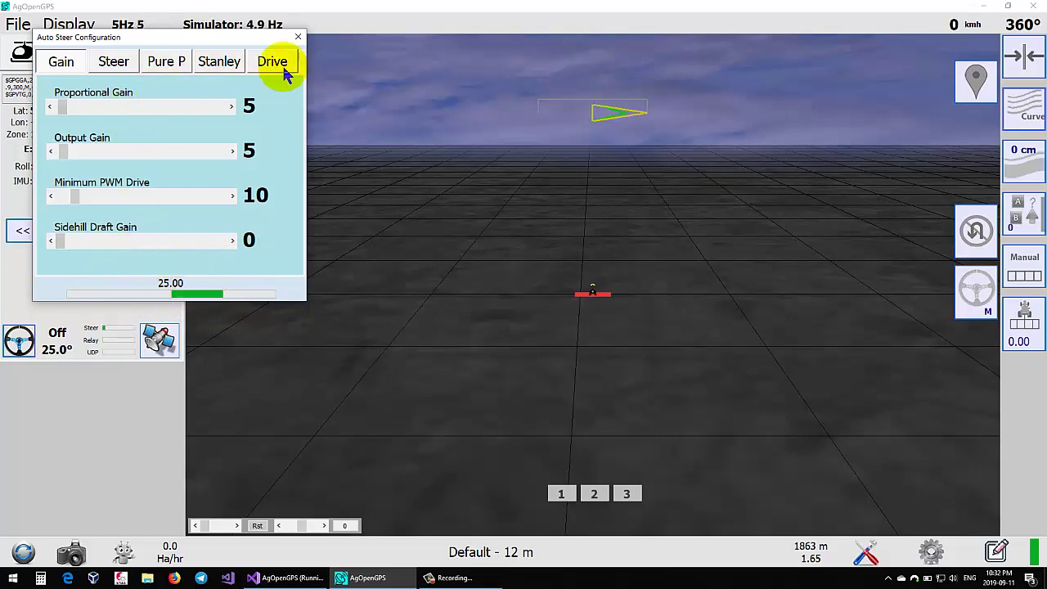
click(115, 64)
click(165, 64)
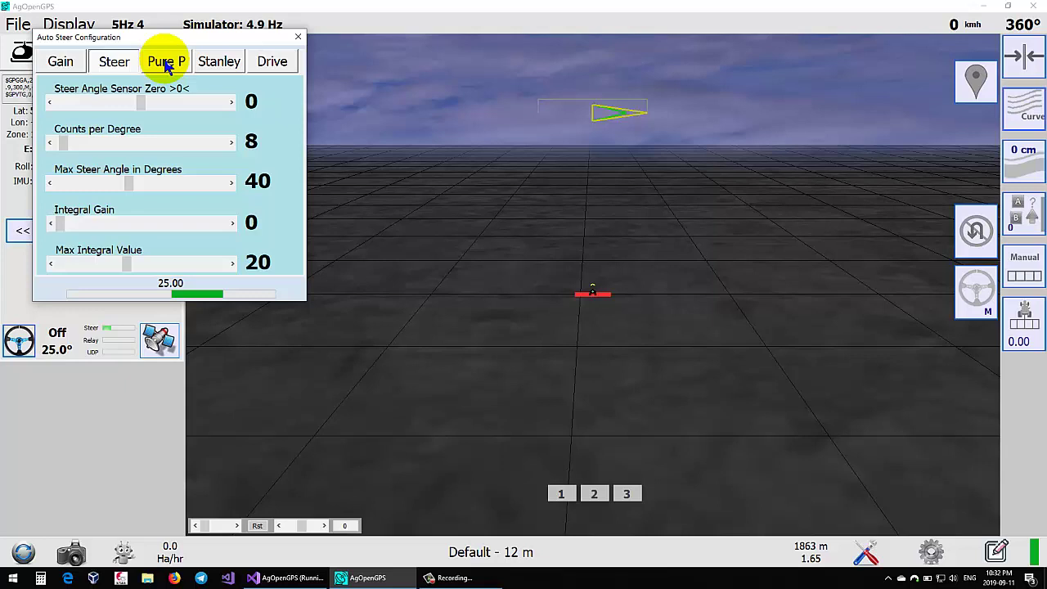
click(298, 37)
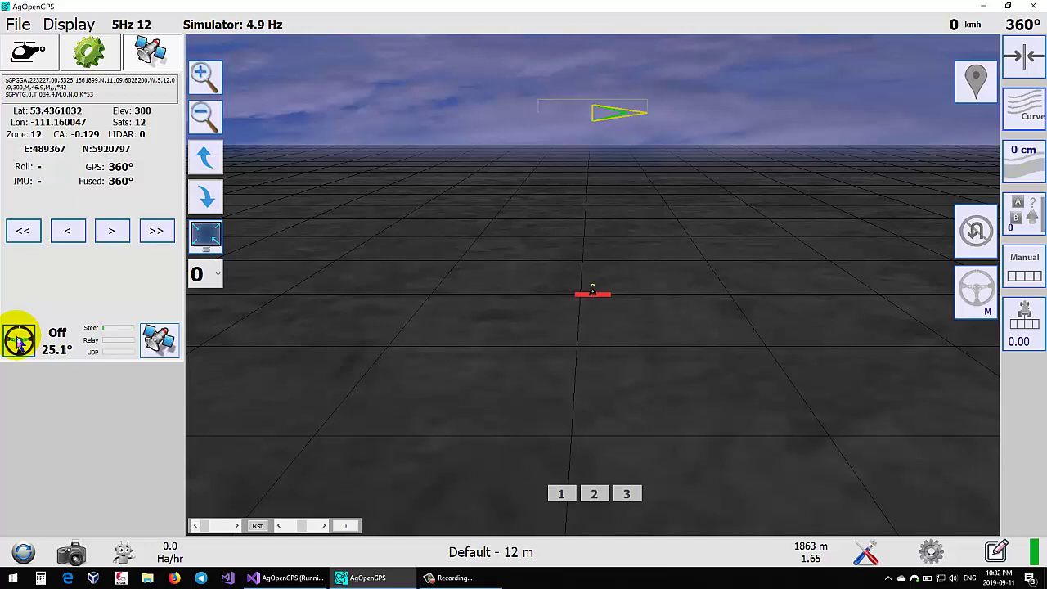
click(18, 342)
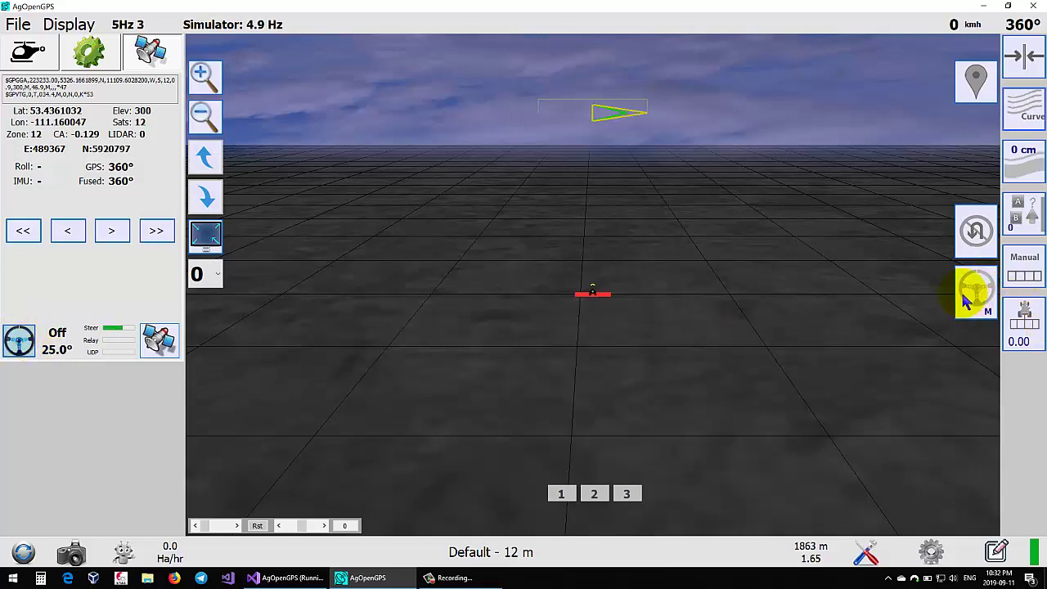
click(931, 552)
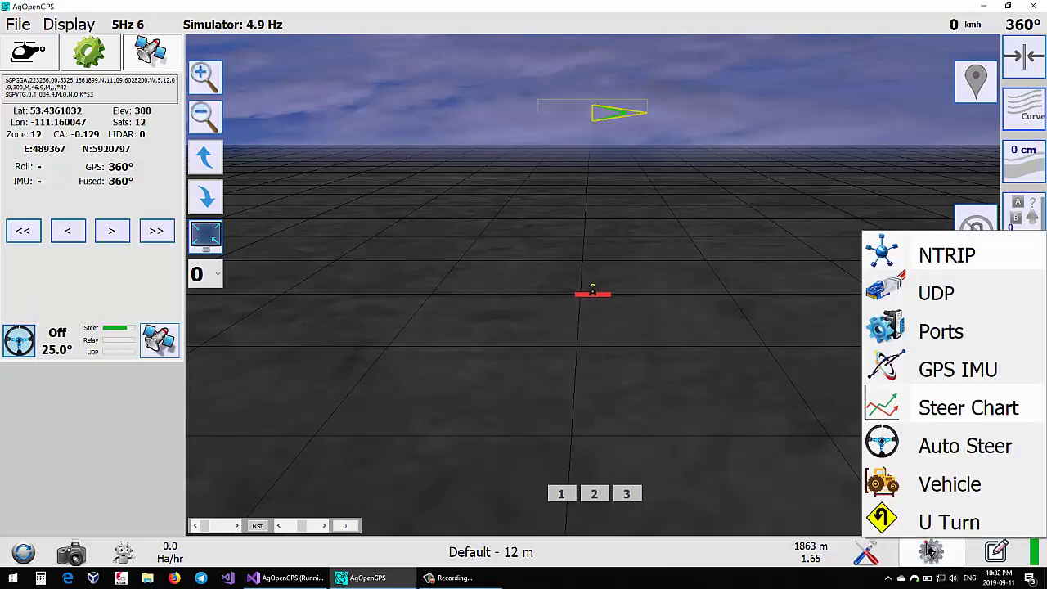
click(945, 385)
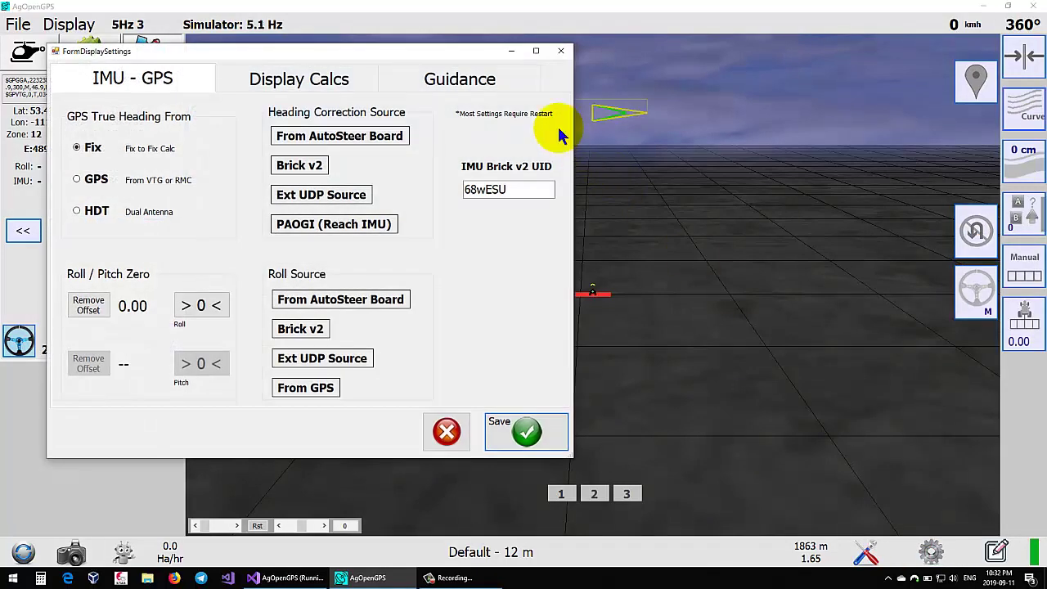
click(496, 84)
click(396, 266)
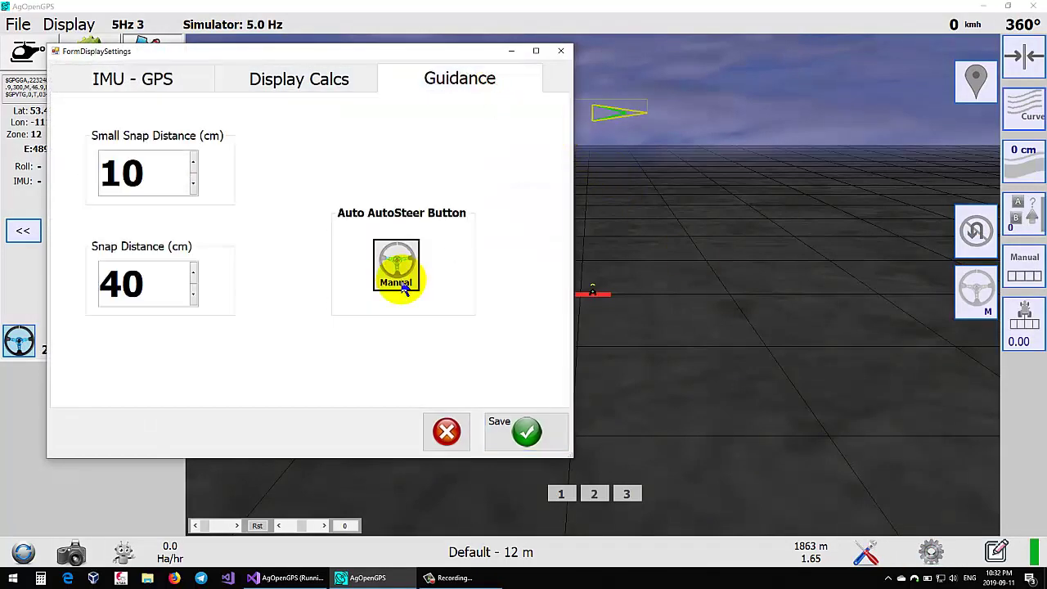
click(528, 432)
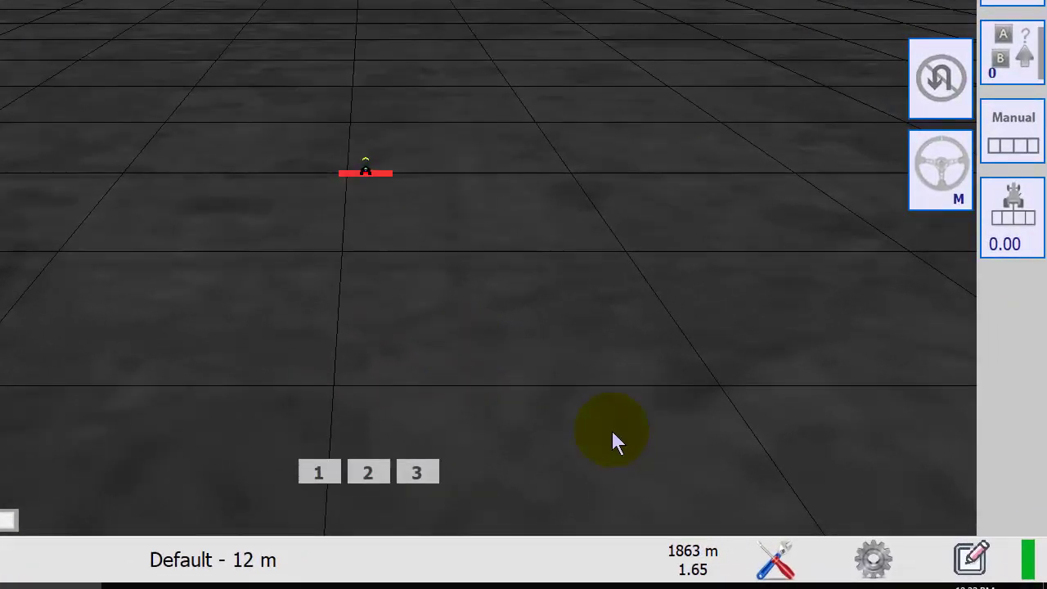
- Load the existing field ABCurvy_Default_2019.Sep.08 13_47 via Open Existing
click(972, 558)
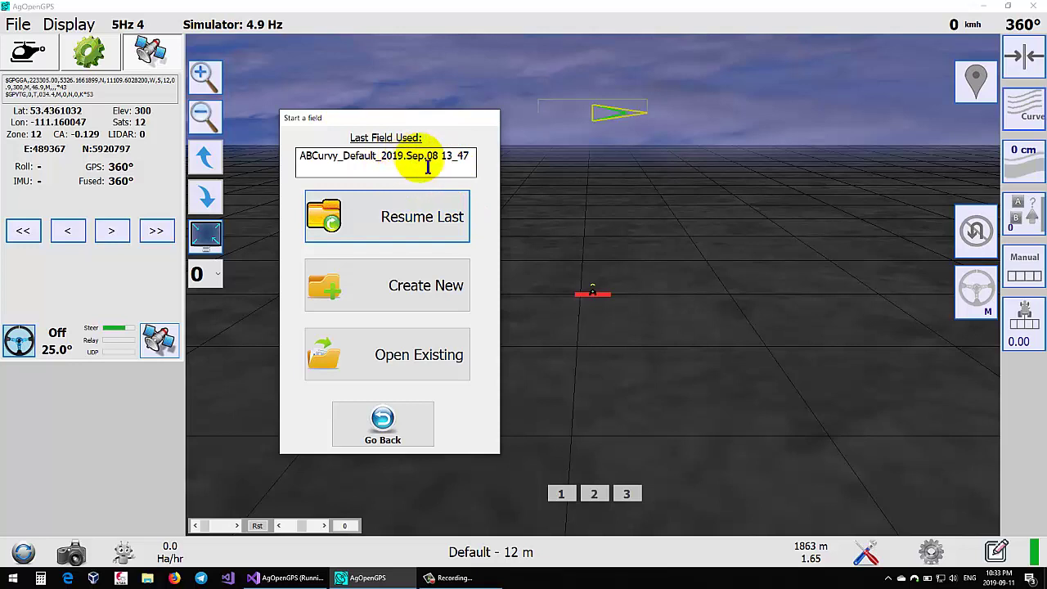
click(432, 361)
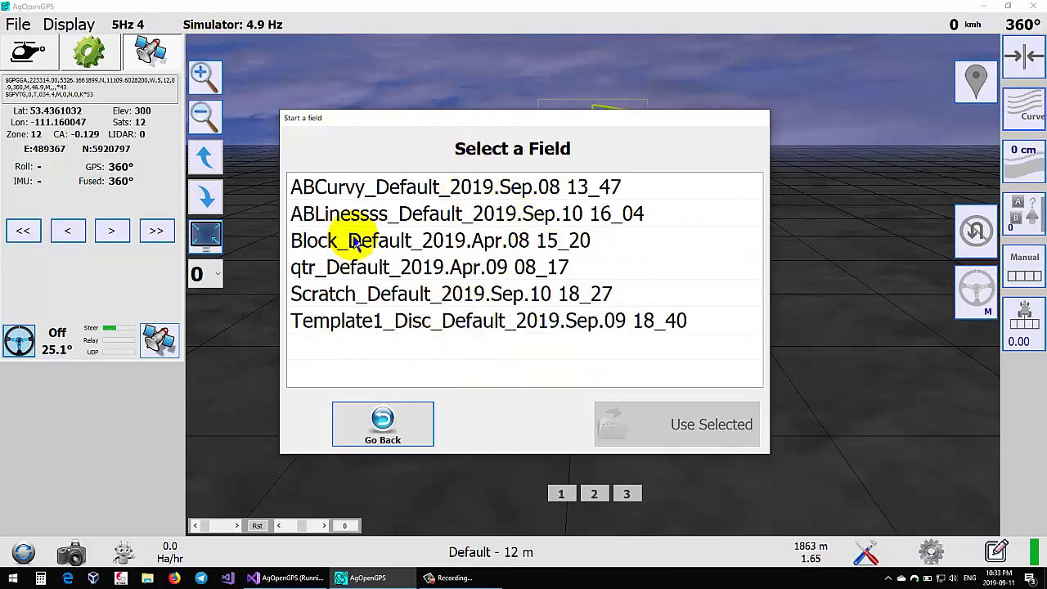
click(386, 197)
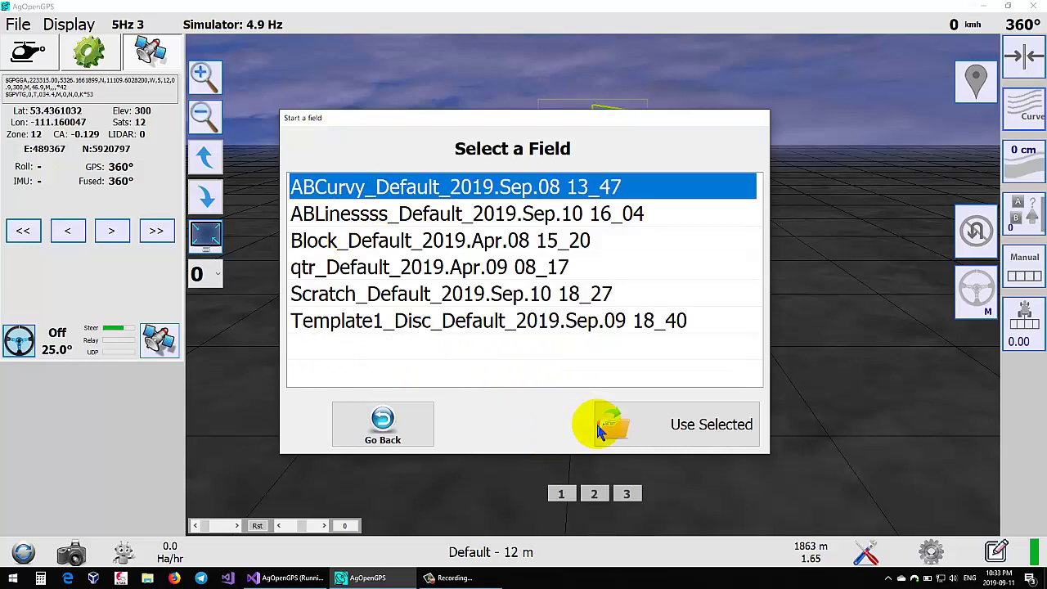
click(689, 432)
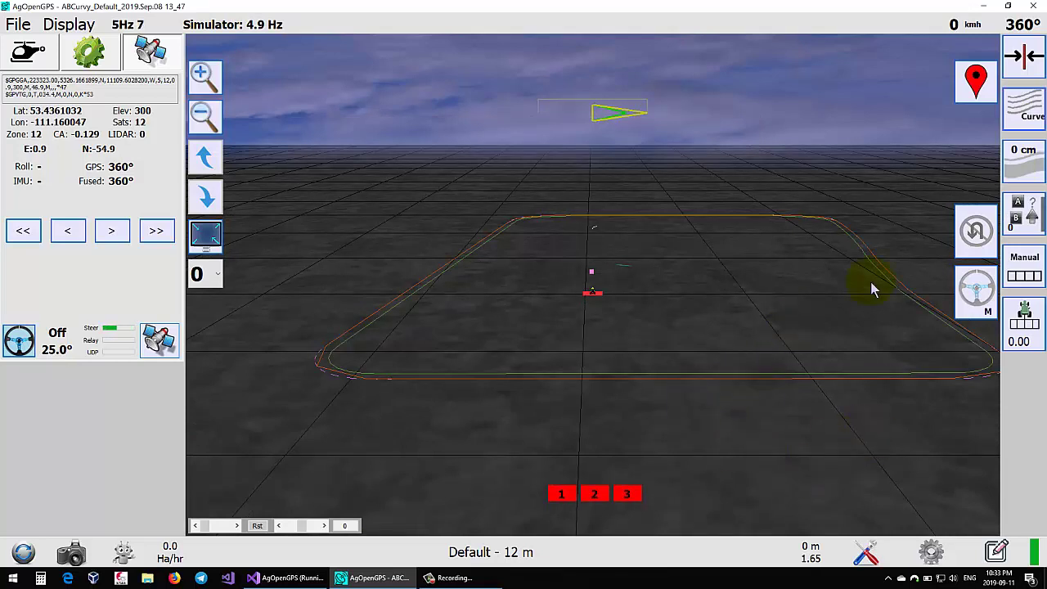
- Pick 'ABLine N S' (0°) from the saved AB lines and make it active
click(1024, 211)
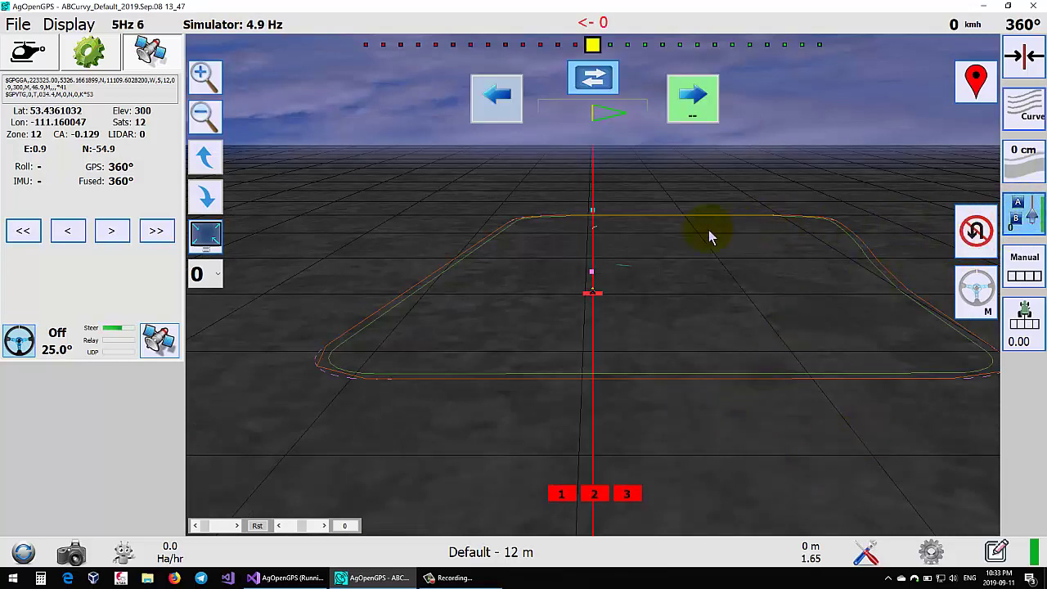
click(1023, 217)
click(1026, 216)
click(352, 333)
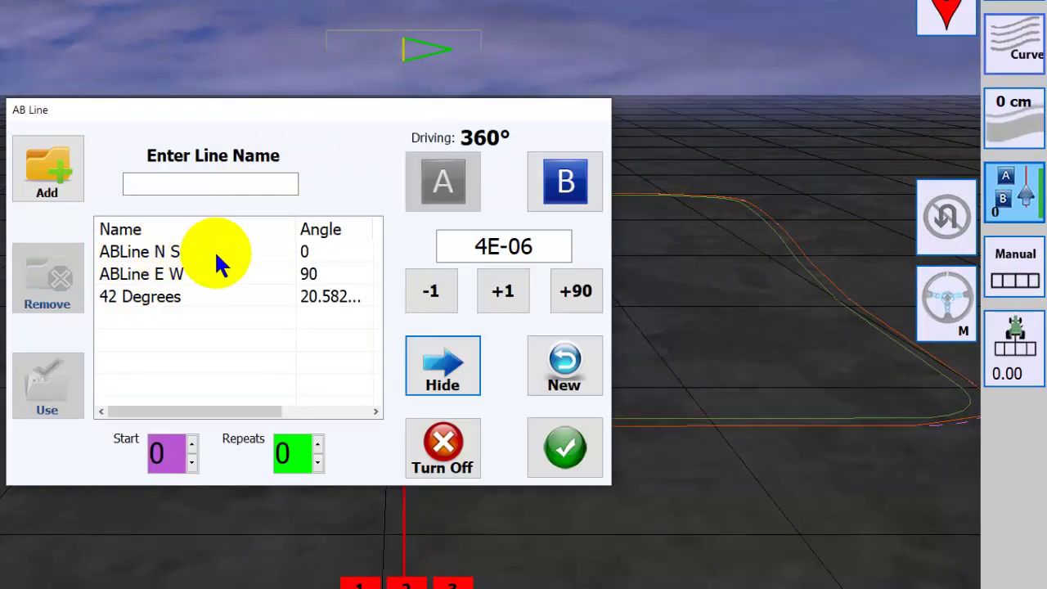
click(156, 255)
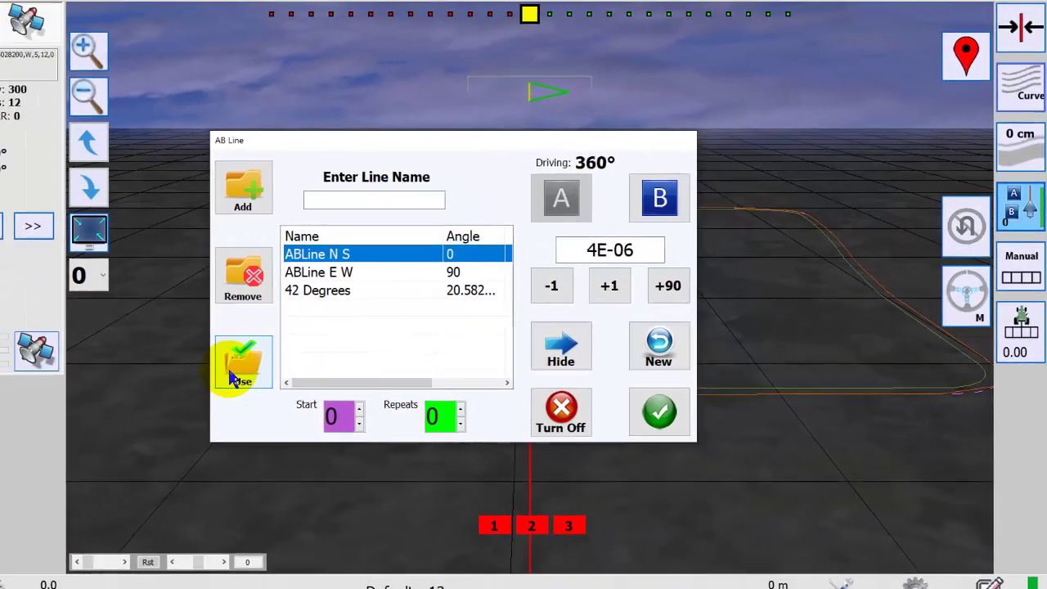
click(47, 385)
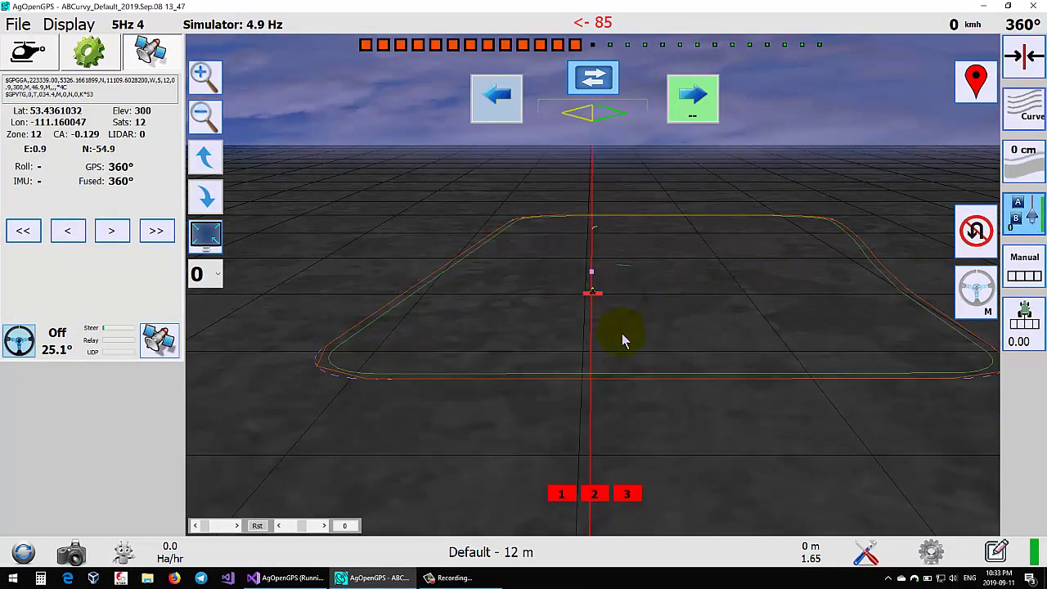
- Switch to curve guidance, view the saved curves, and close the AB Curve dialog
click(1027, 111)
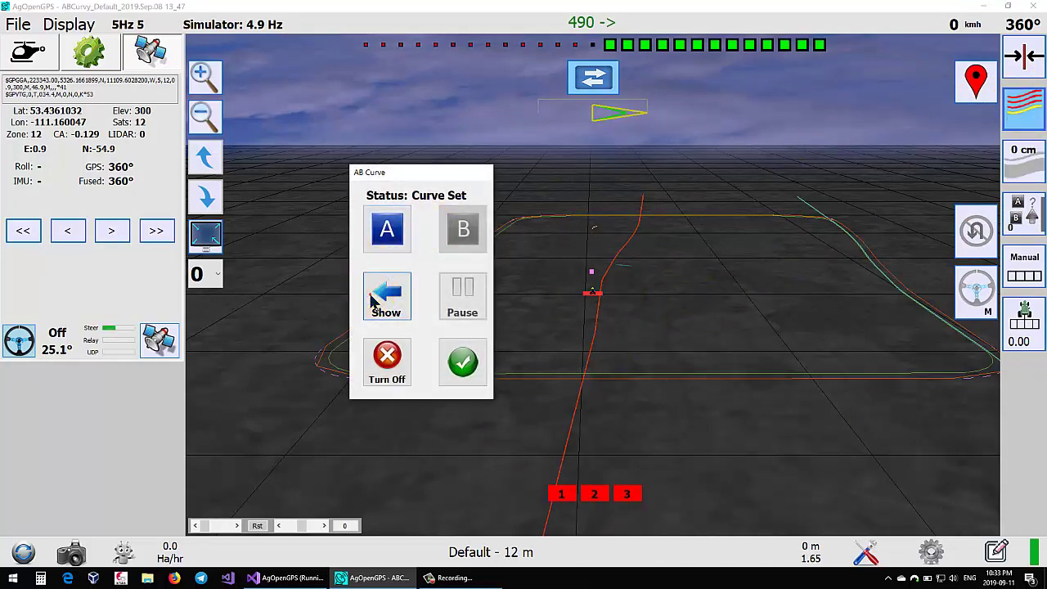
click(384, 296)
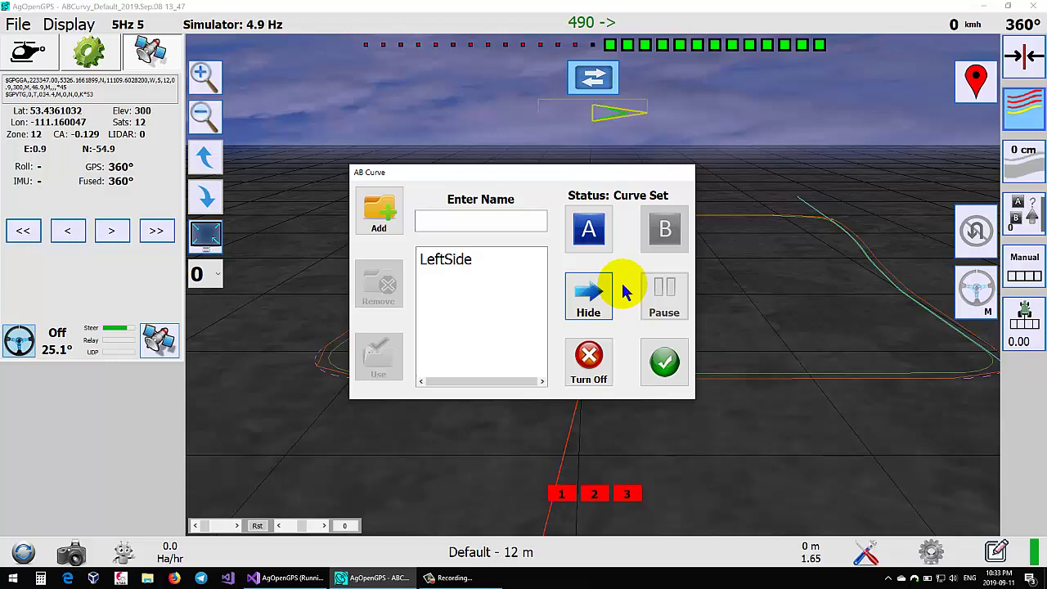
click(662, 366)
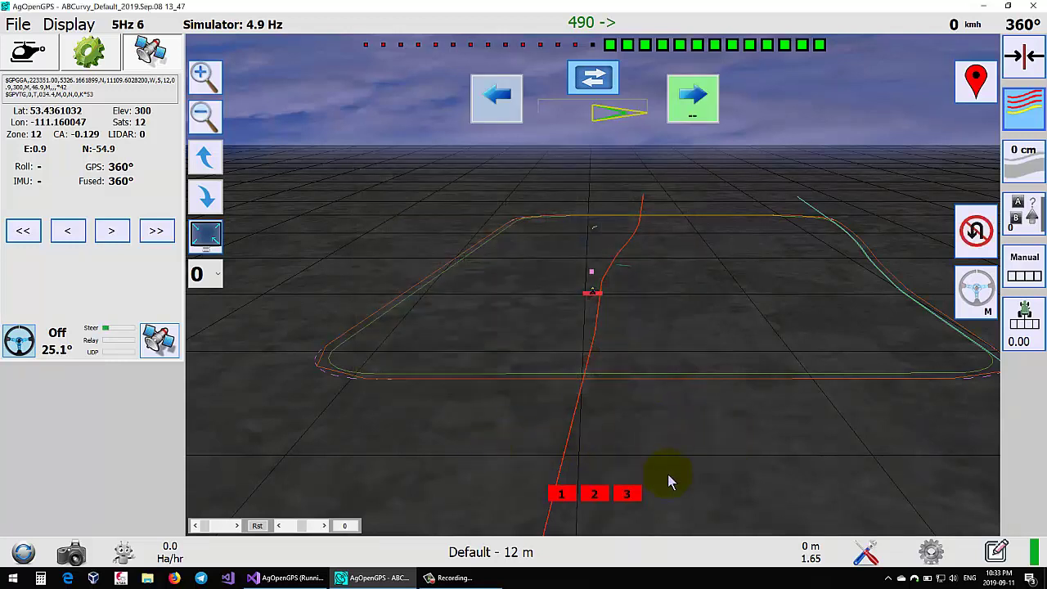
- Save and exit the ABCurvy field, then bring up the Field/Boundary/Trip menu
key(alt+F4)
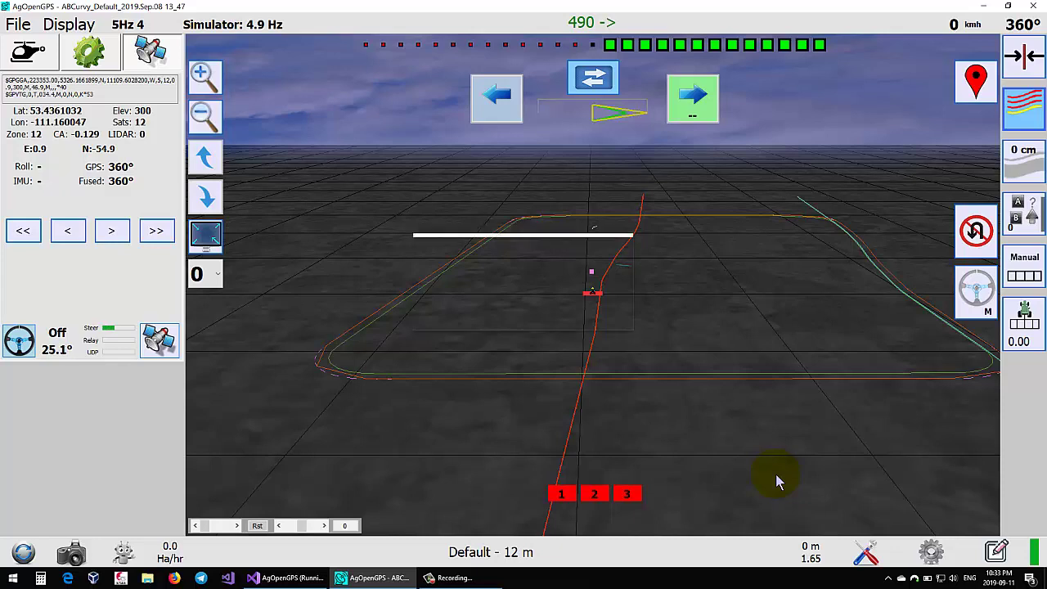
click(548, 302)
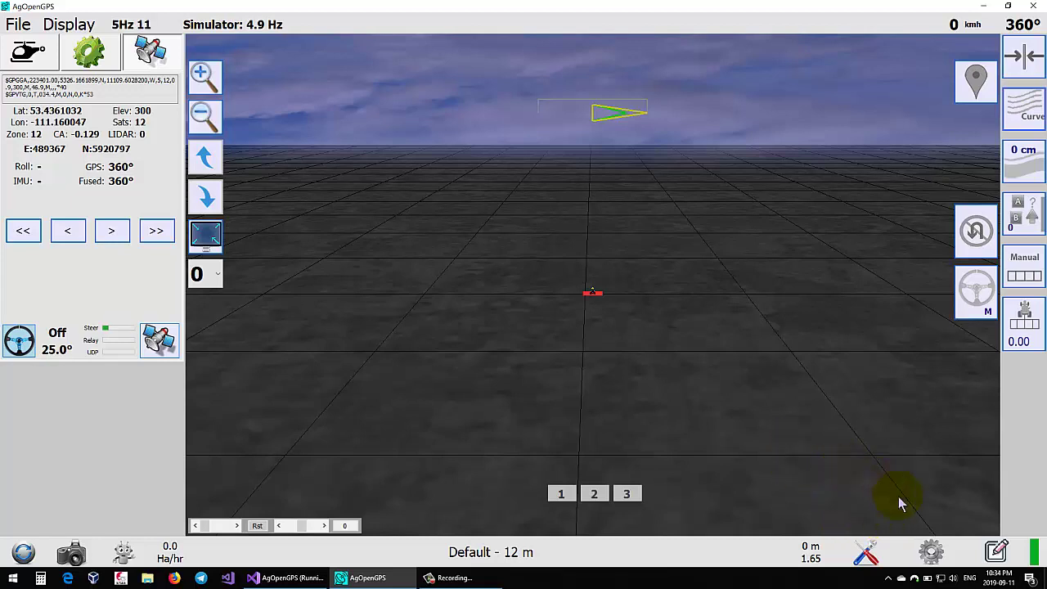
click(931, 554)
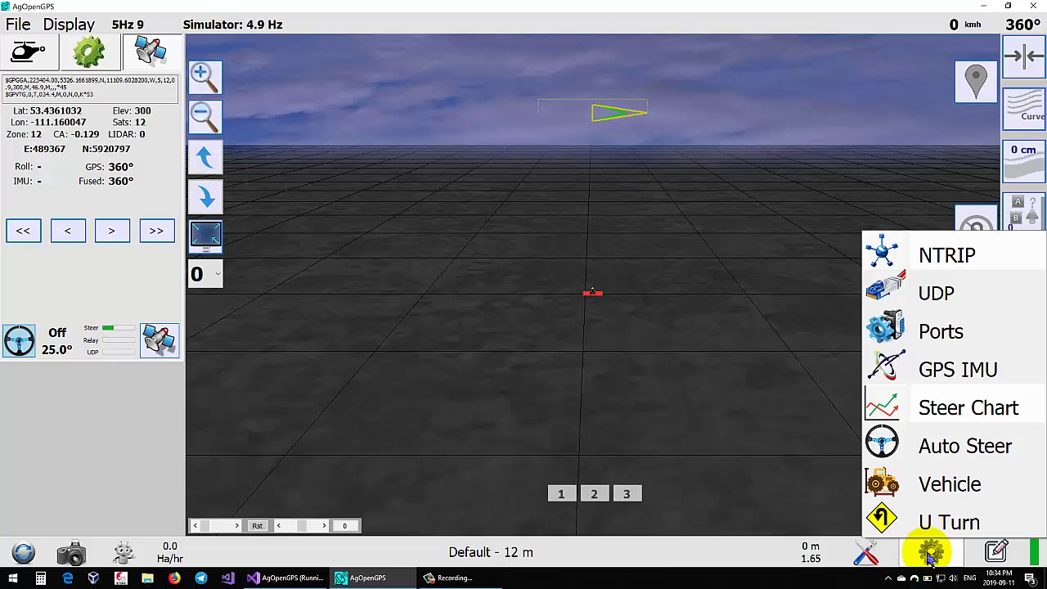
click(931, 553)
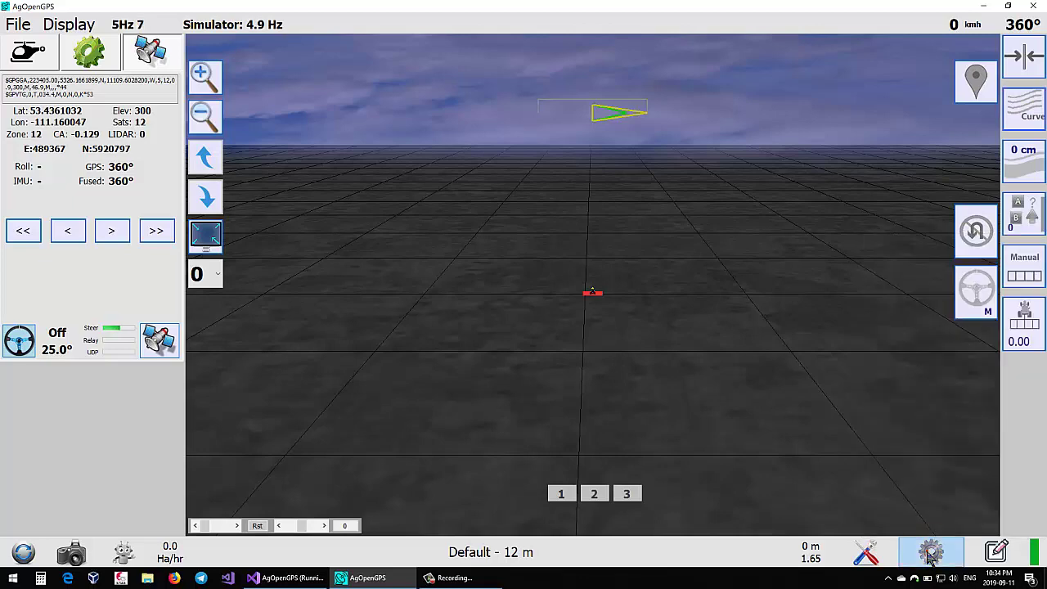
click(997, 554)
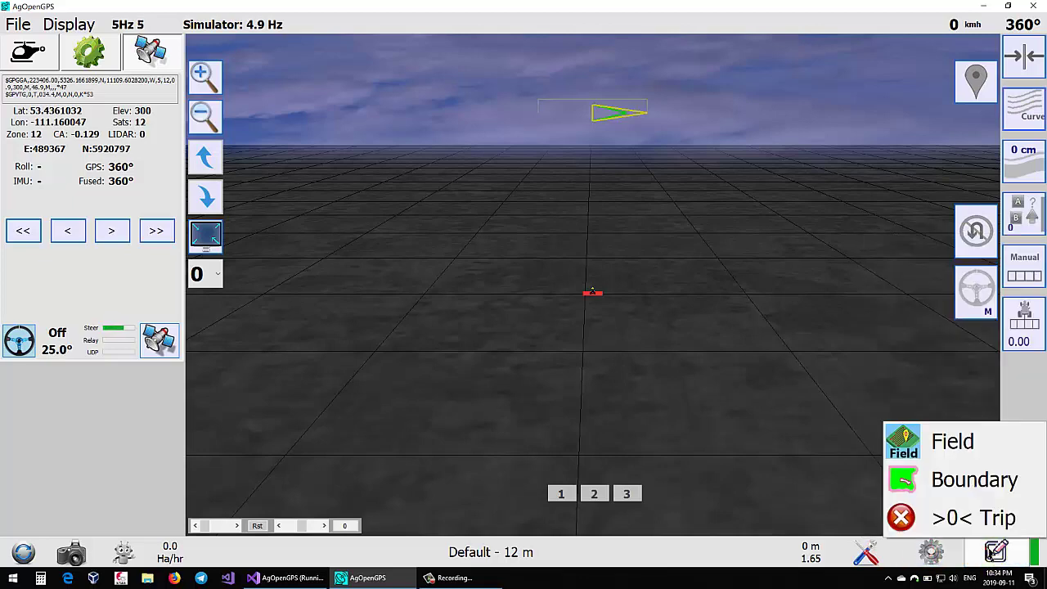
- Create a new field 'Copy' cloned from ABCurvy_Default_2019.Sep.08 13_47's Field.txt
click(956, 447)
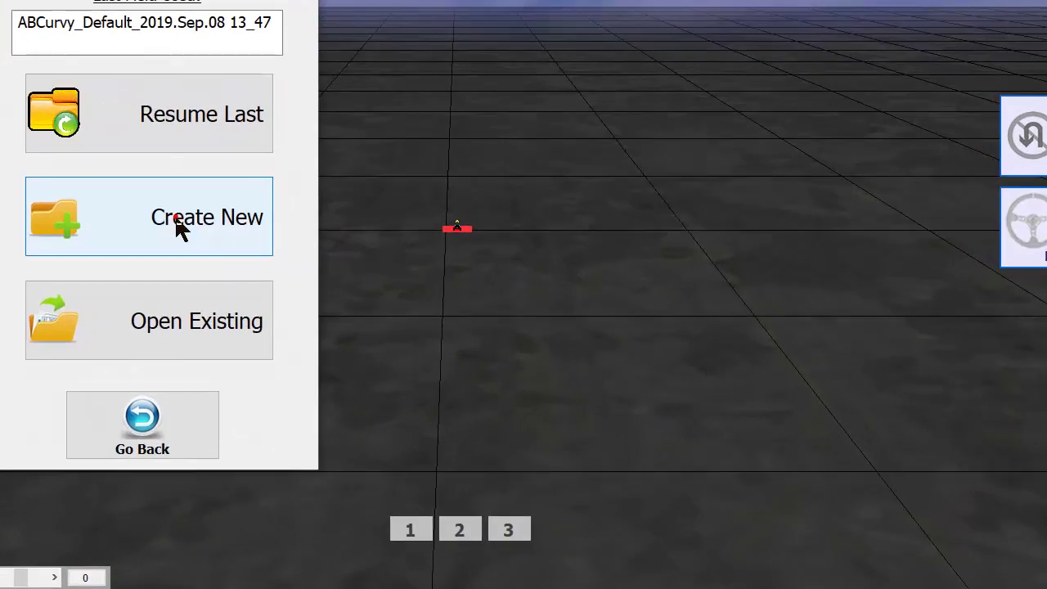
click(267, 252)
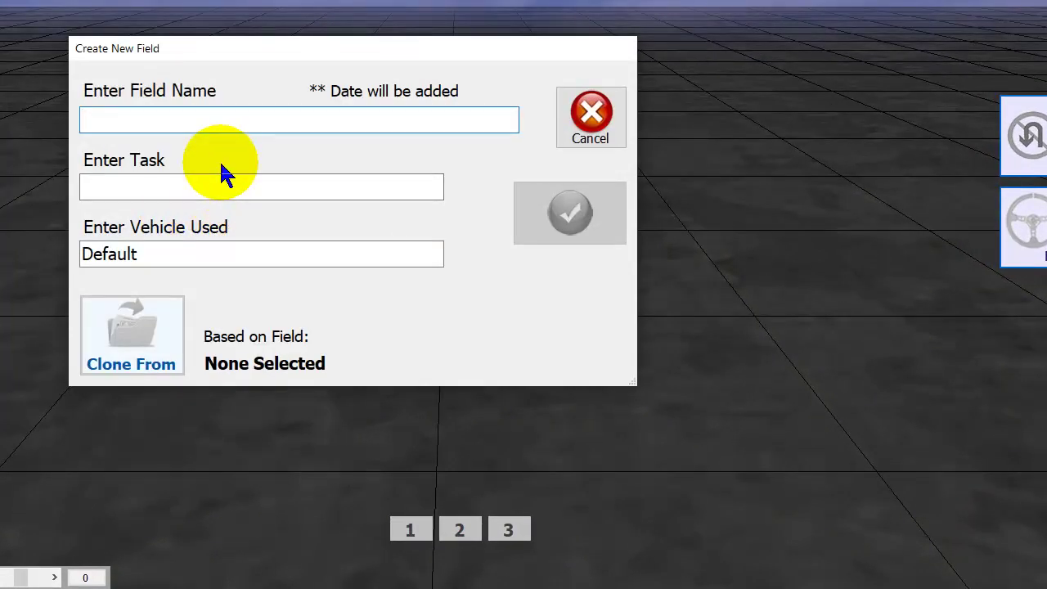
text(Copy)
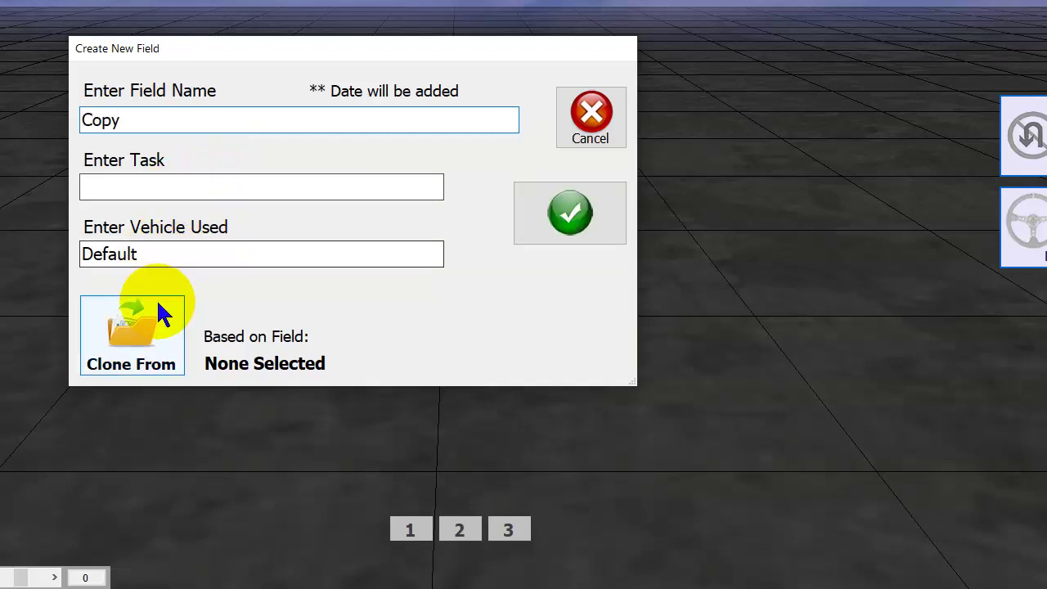
click(151, 344)
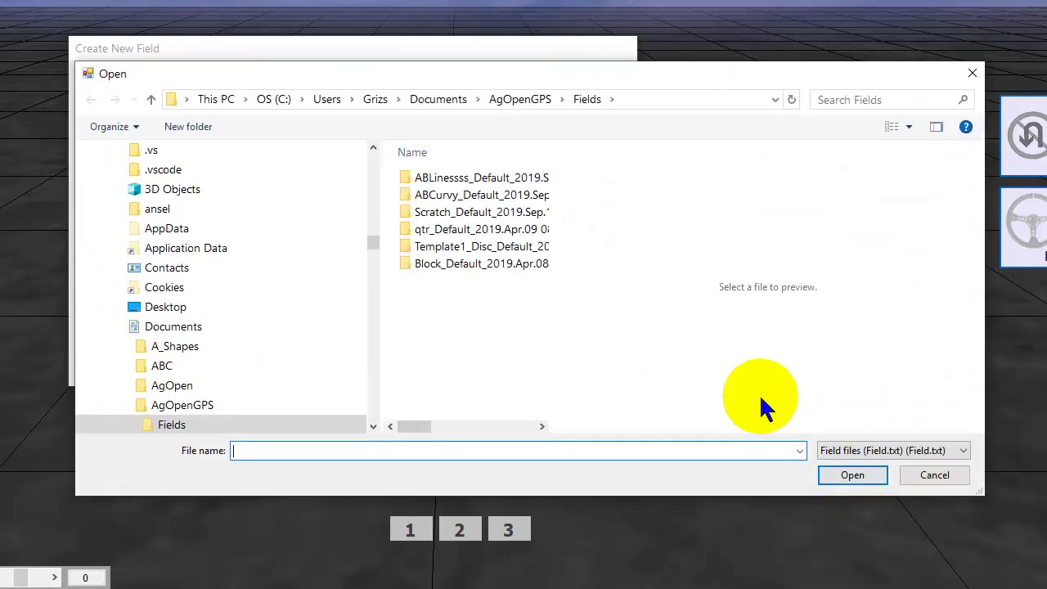
click(455, 199)
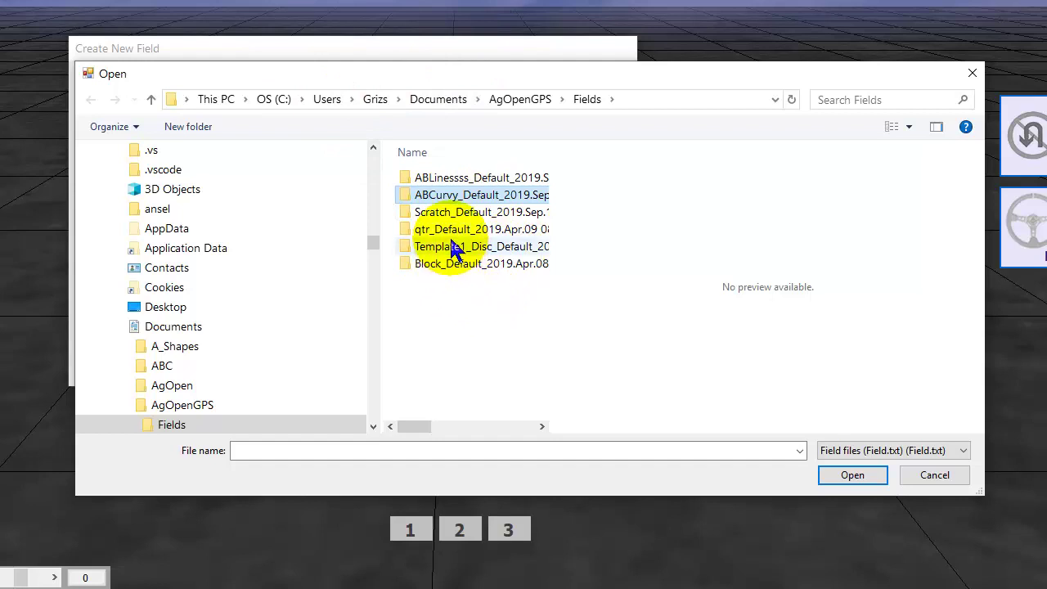
double_click(459, 198)
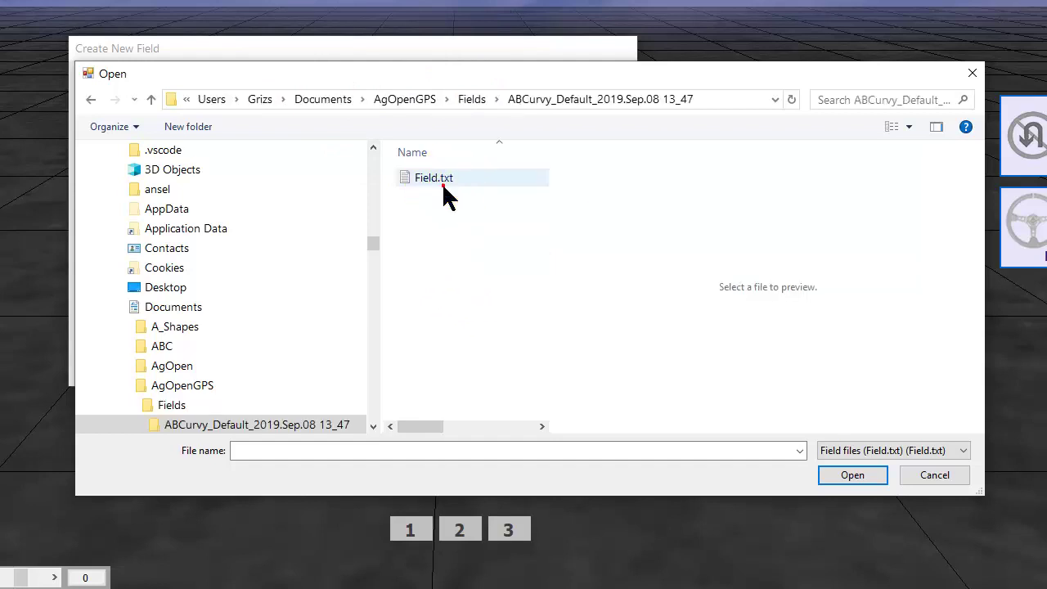
click(442, 179)
click(851, 477)
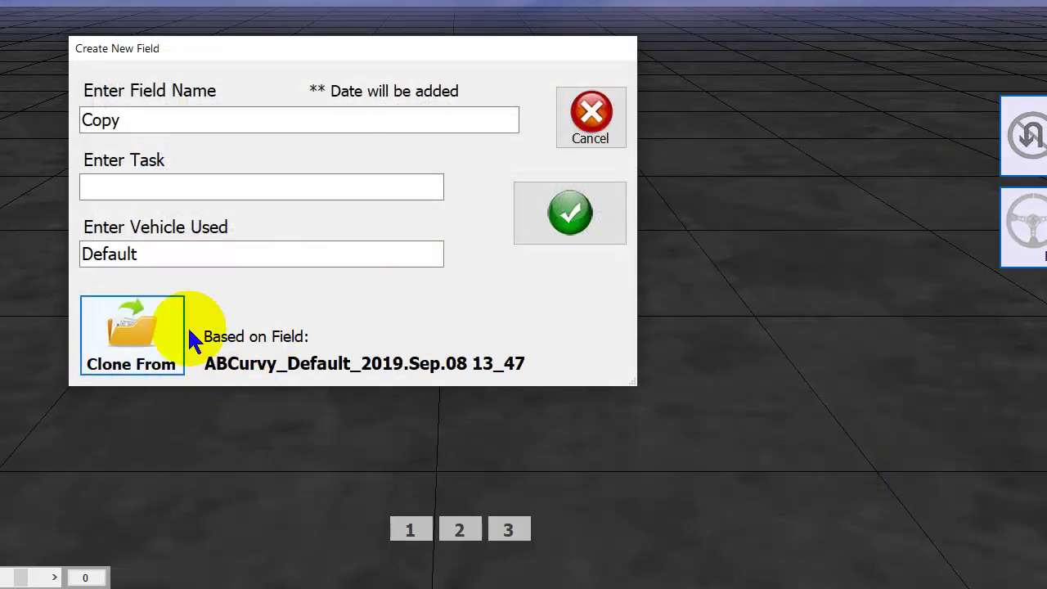
click(540, 225)
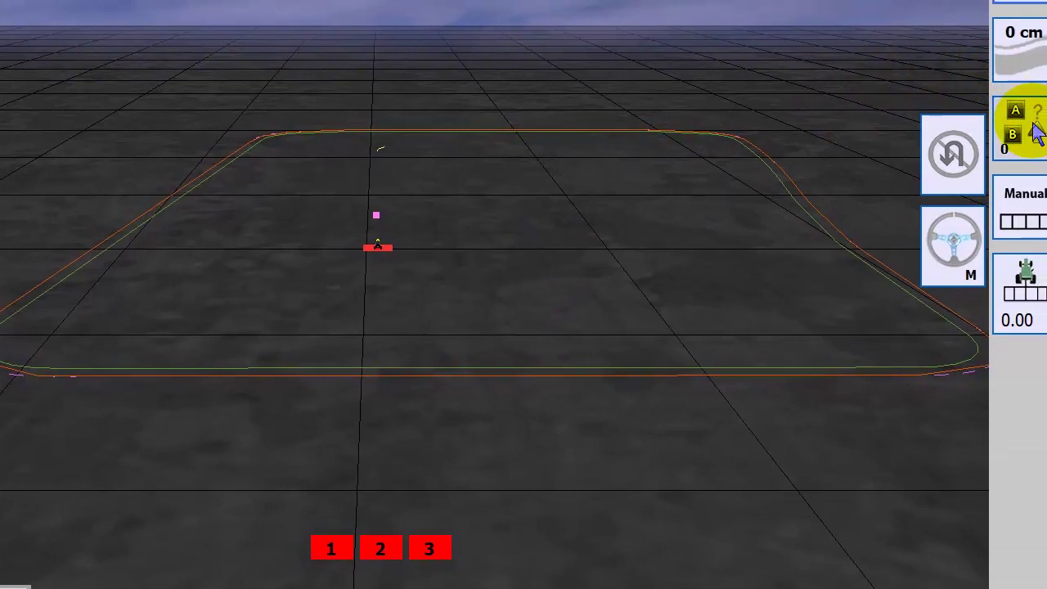
- Turn on AB line guidance, check the saved AB lines list, and close the dialog
click(1025, 135)
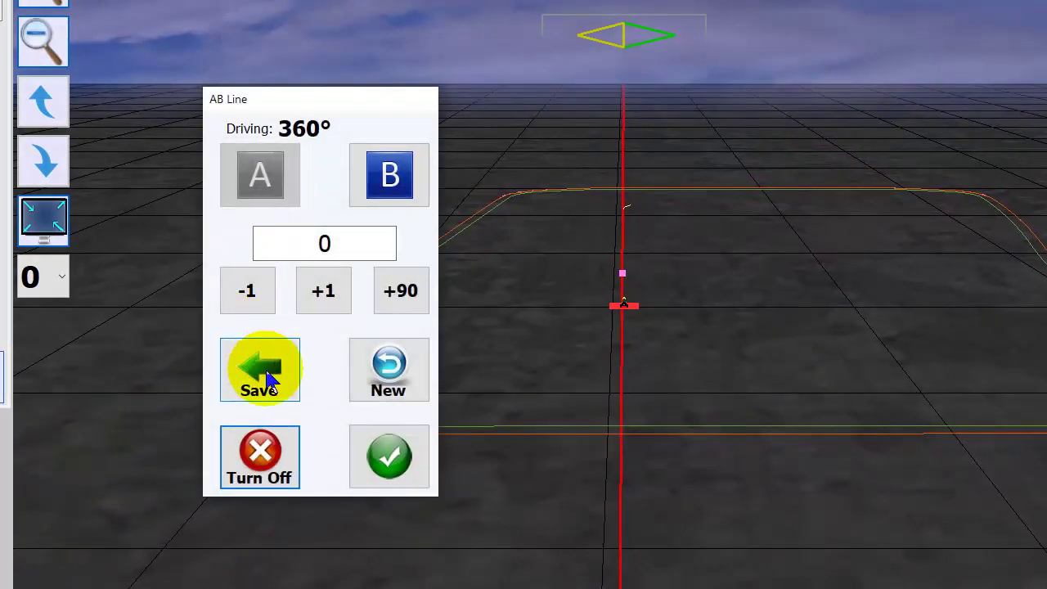
click(270, 381)
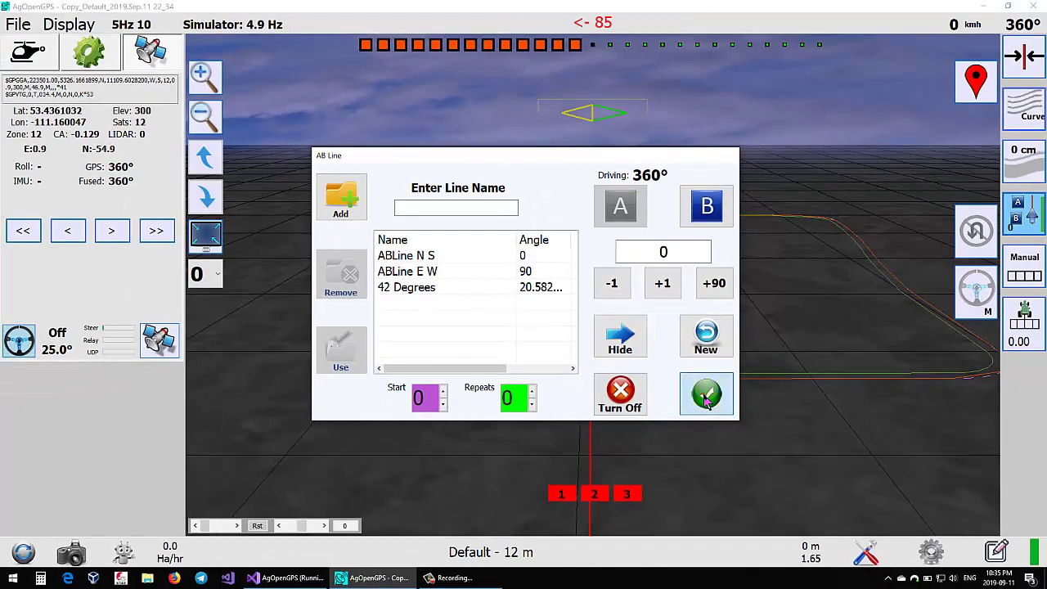
click(706, 396)
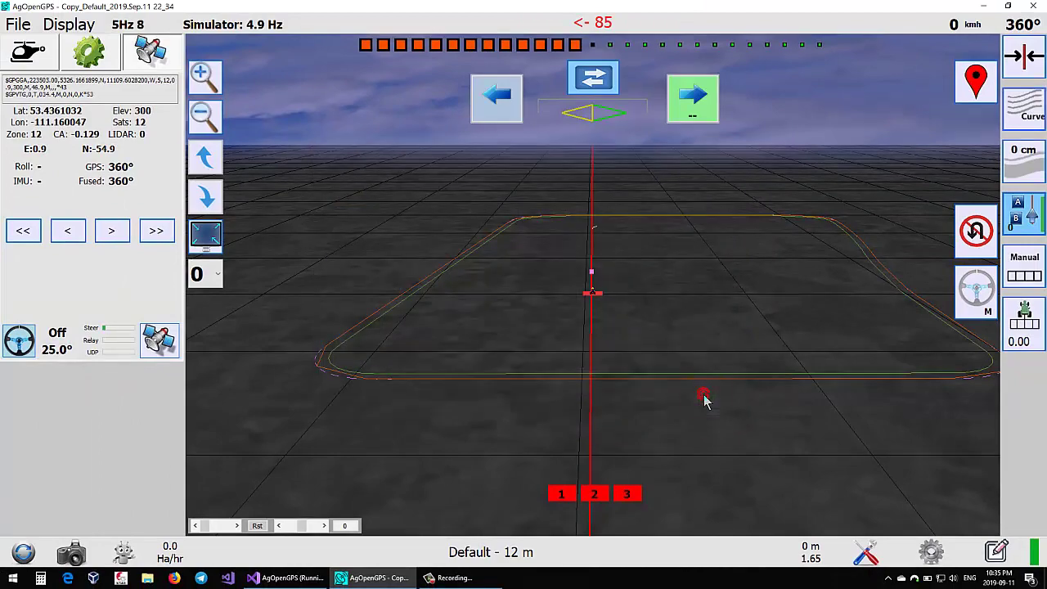
- Make boundary contours with pass number 1 and 37 cm spacing
click(882, 547)
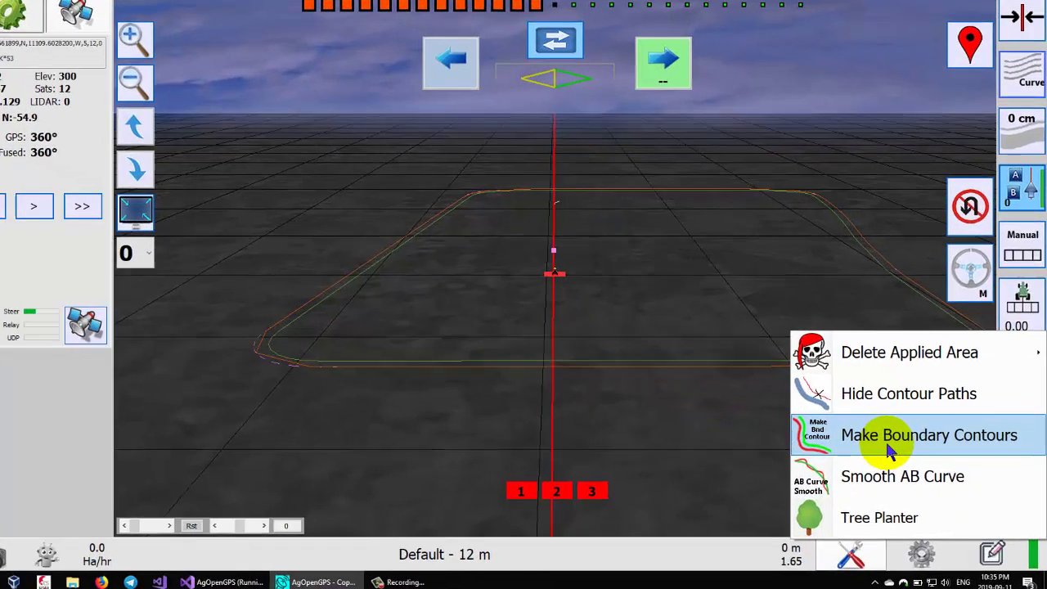
click(891, 436)
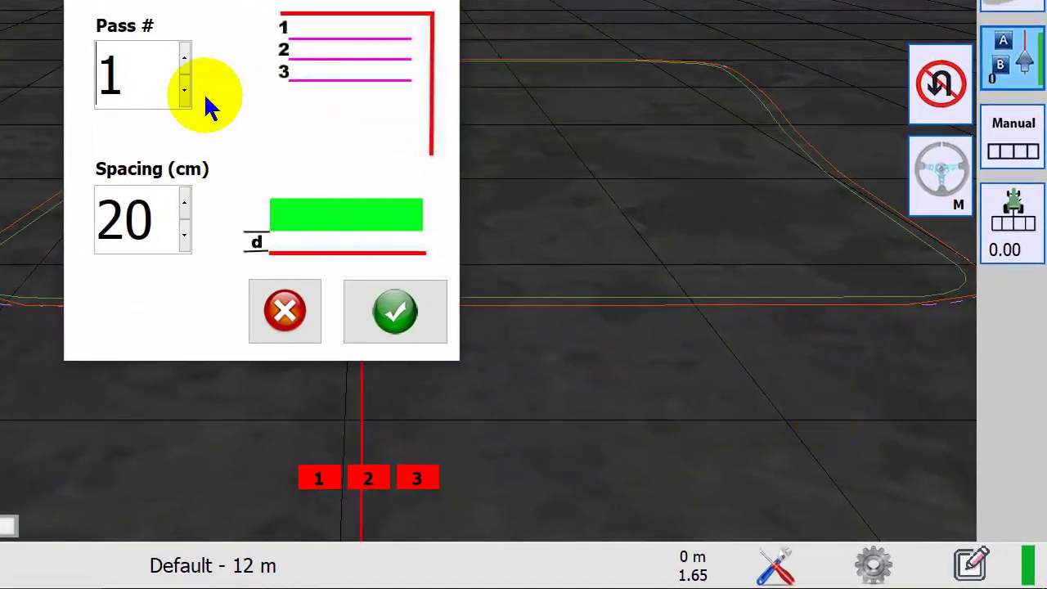
click(185, 57)
click(185, 57)
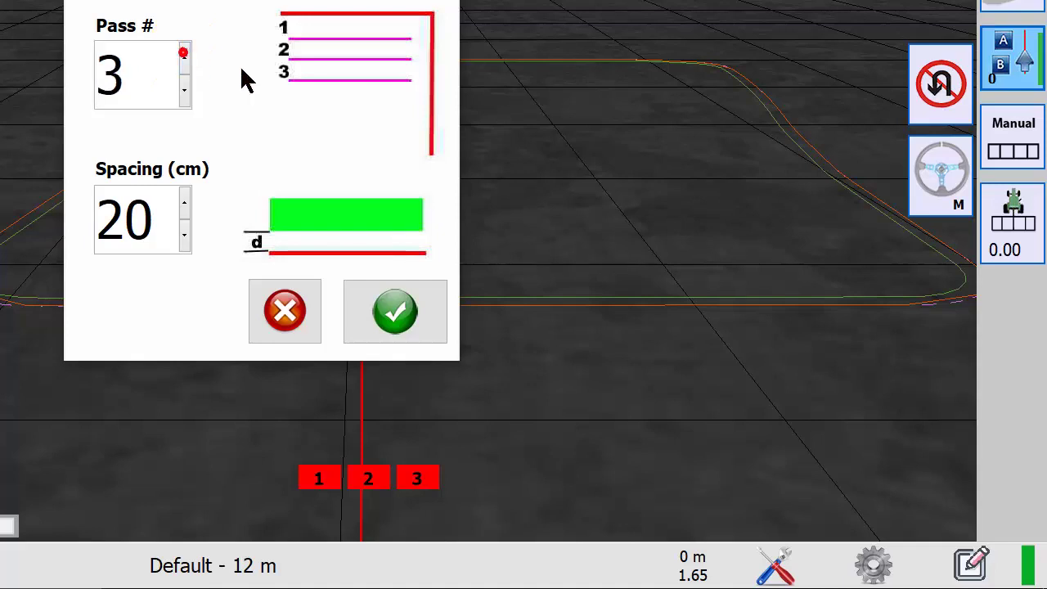
click(315, 49)
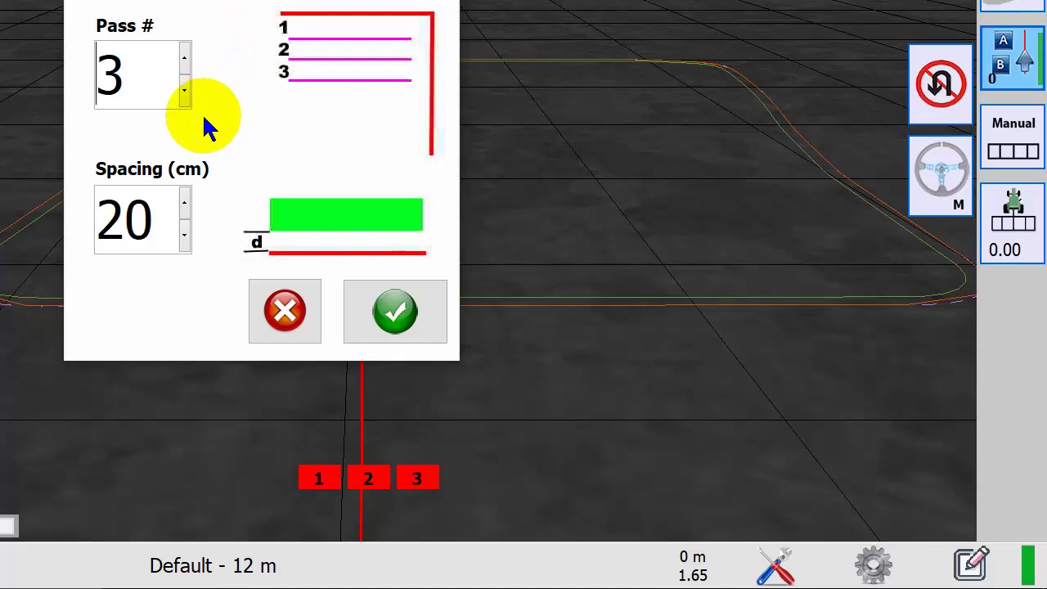
click(185, 96)
click(185, 99)
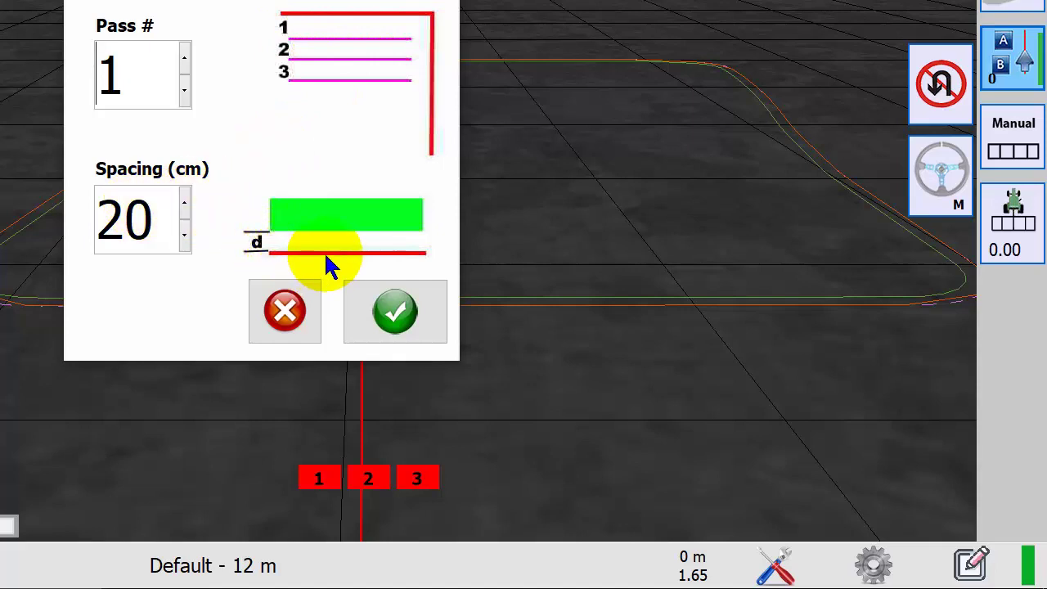
click(186, 209)
click(187, 210)
click(186, 211)
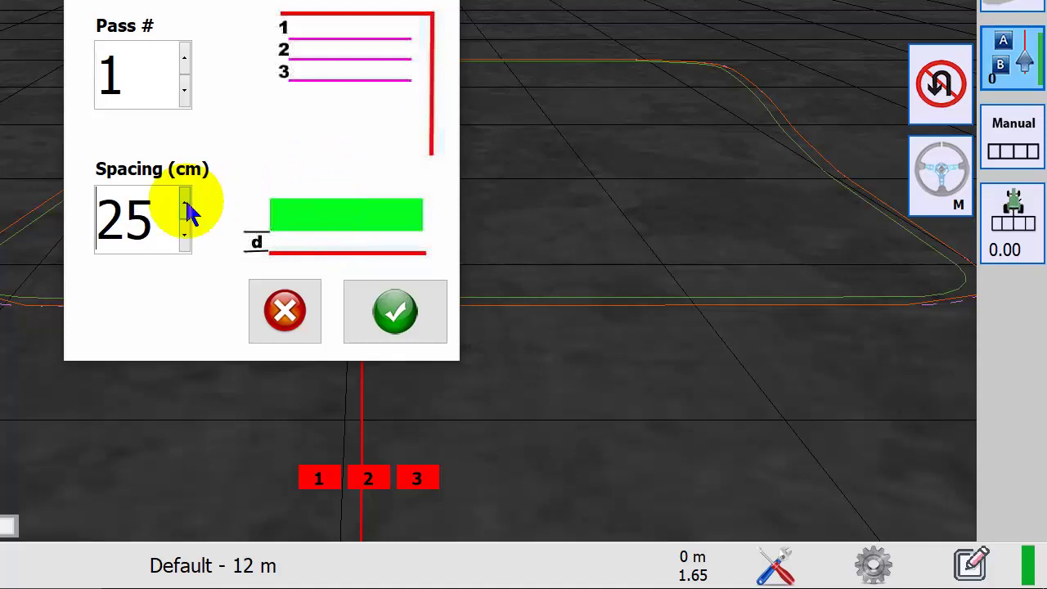
drag(187, 211, 184, 239)
click(184, 239)
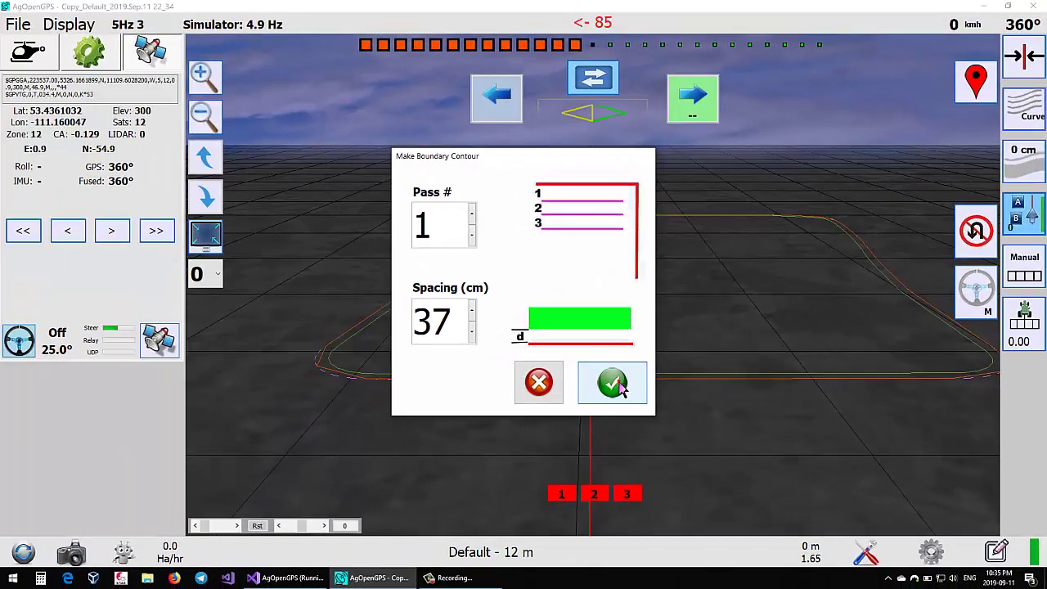
click(452, 330)
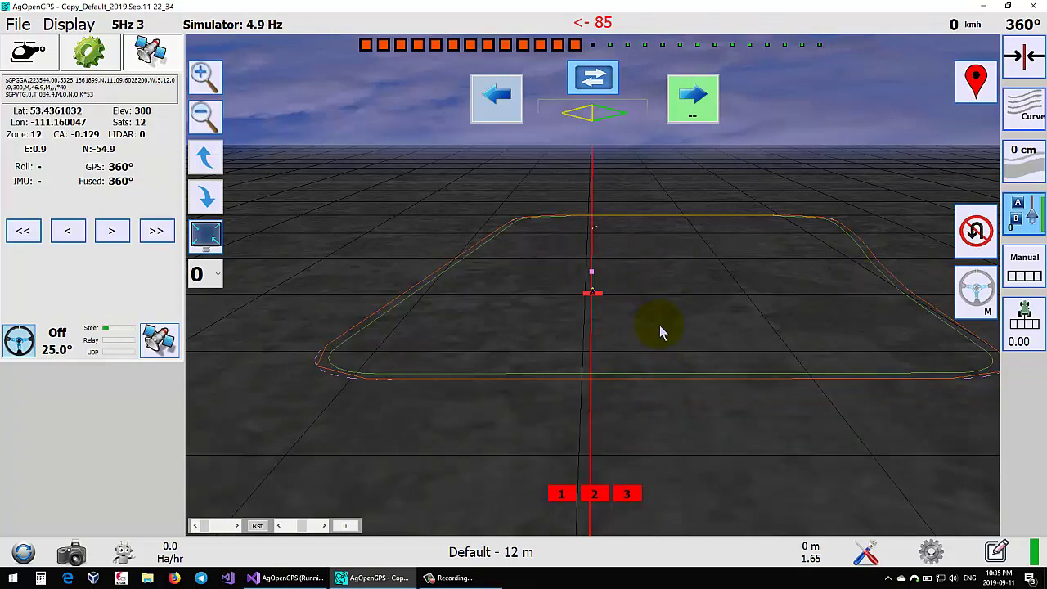
- Enable auto U-turns and engage autosteer, restoring the original guidance direction
click(591, 88)
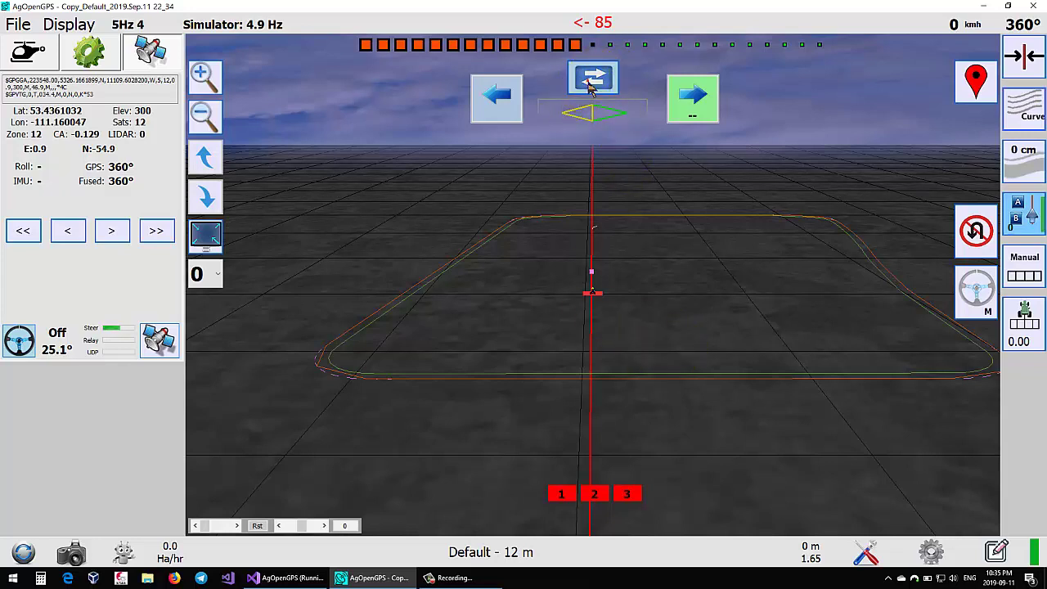
click(590, 88)
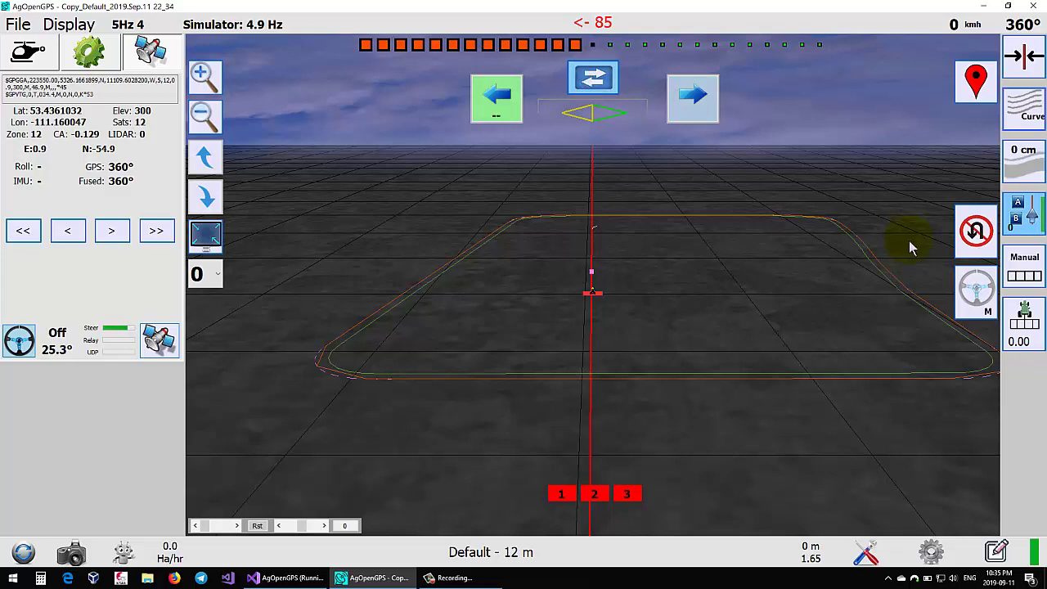
click(981, 249)
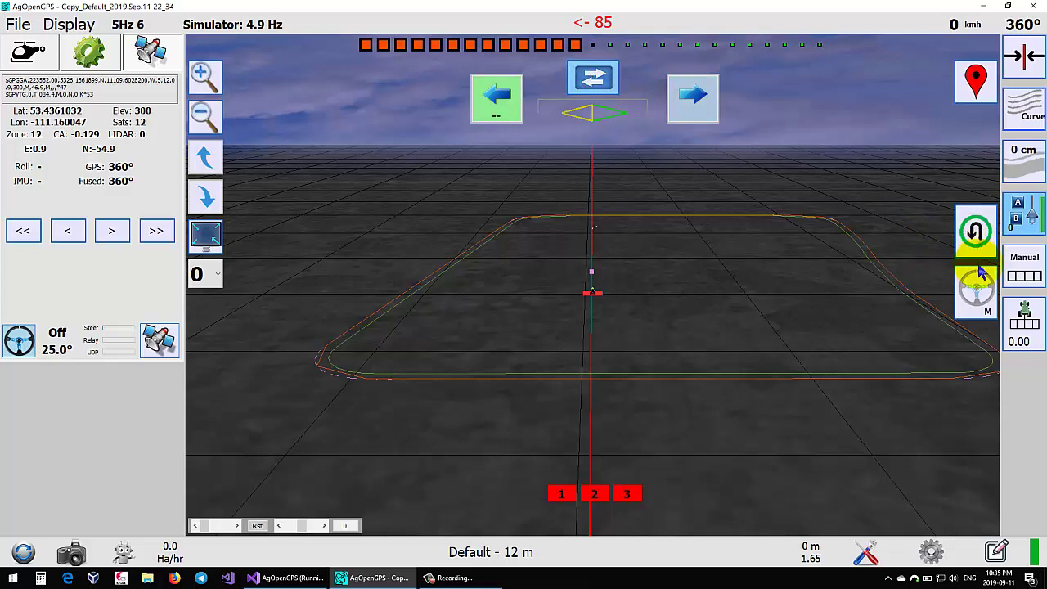
click(975, 288)
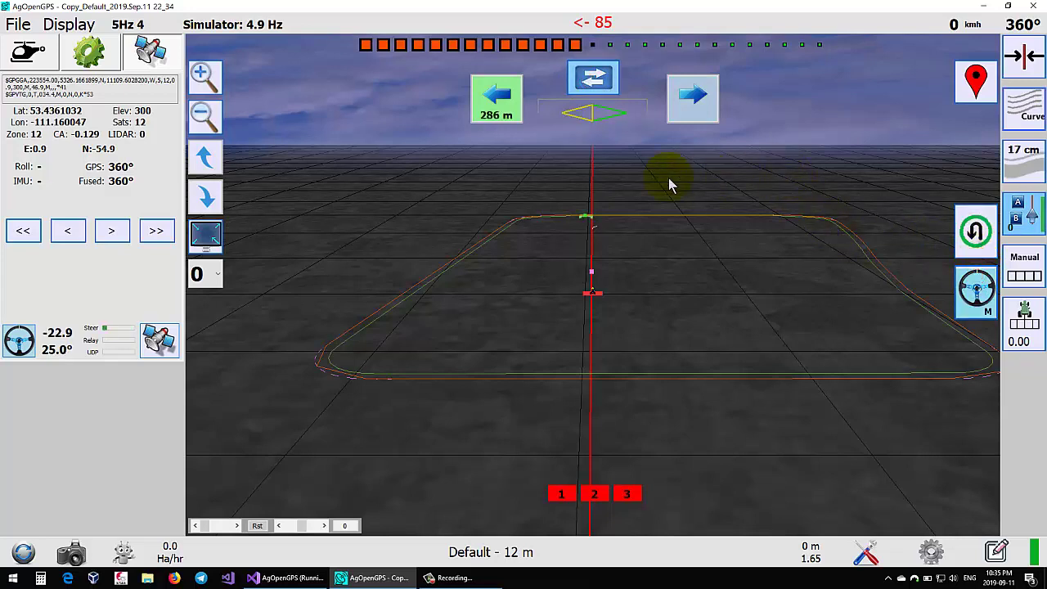
click(605, 75)
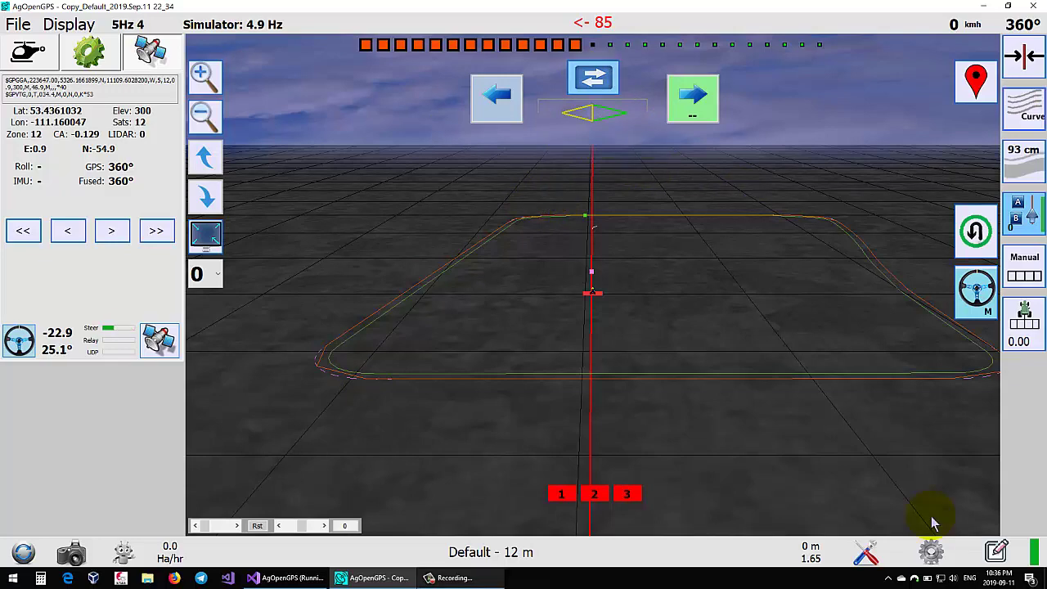
click(931, 553)
click(949, 487)
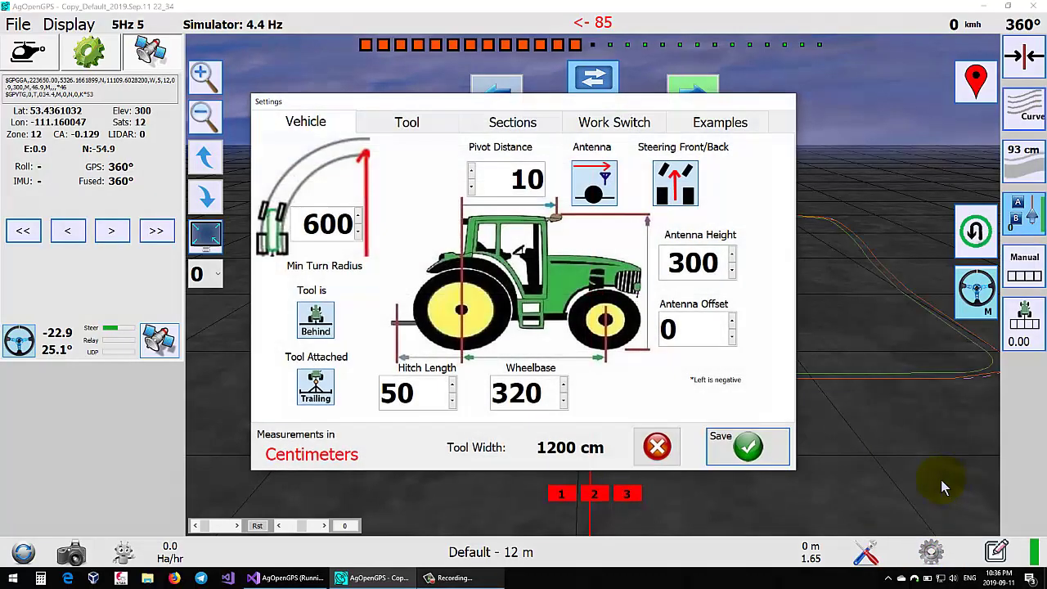